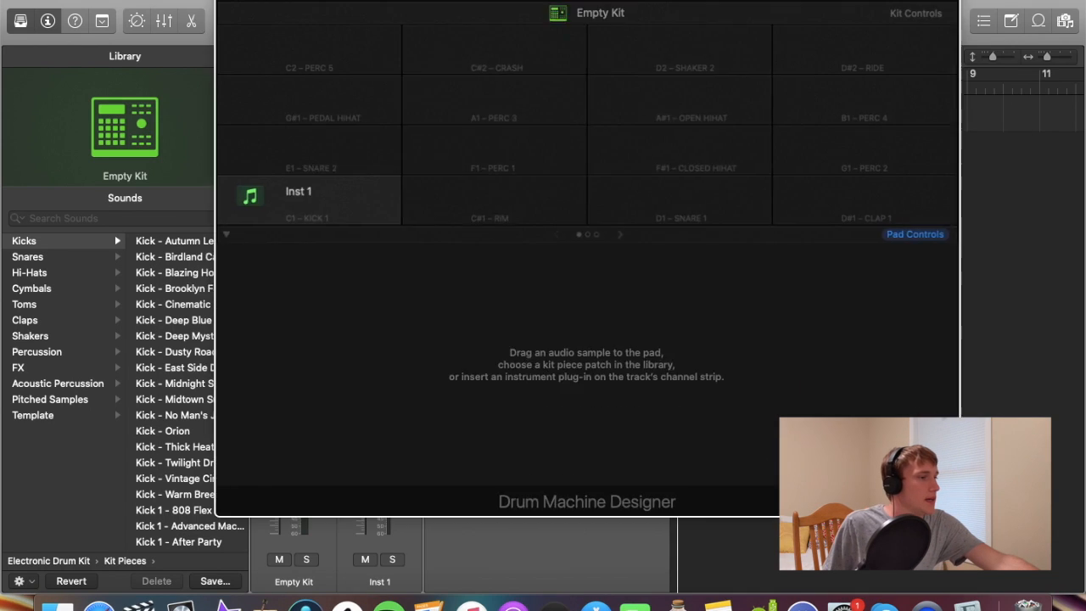
Hide the sound library and display the Live Loops grid together with the tracks timeline
{"action": "left_click_drag", "start_coordinate": [272, 2], "coordinate": [441, 230]}
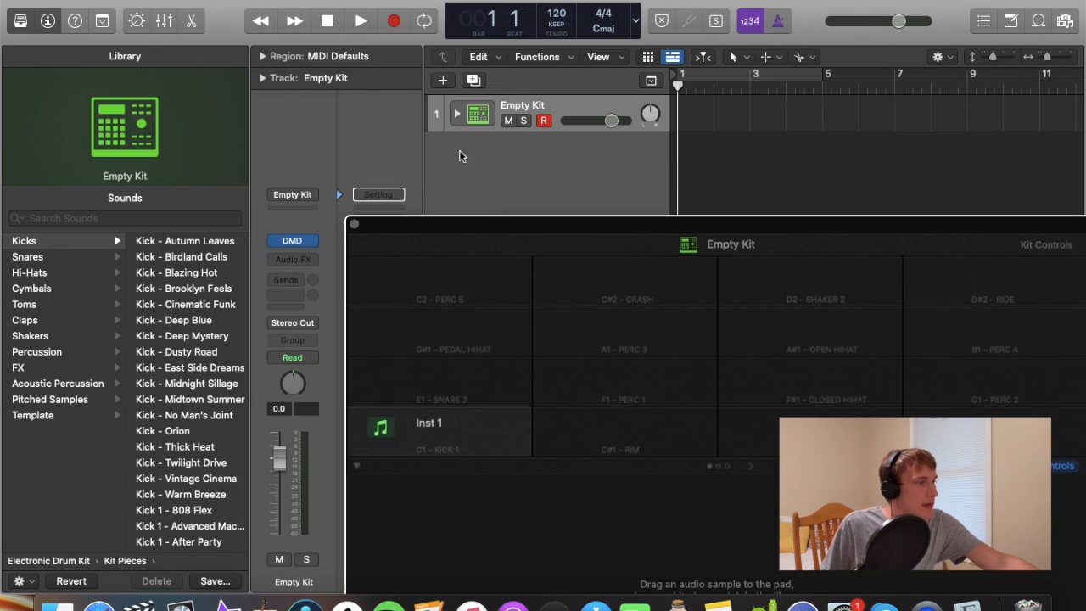
{"action": "left_click", "coordinate": [746, 142]}
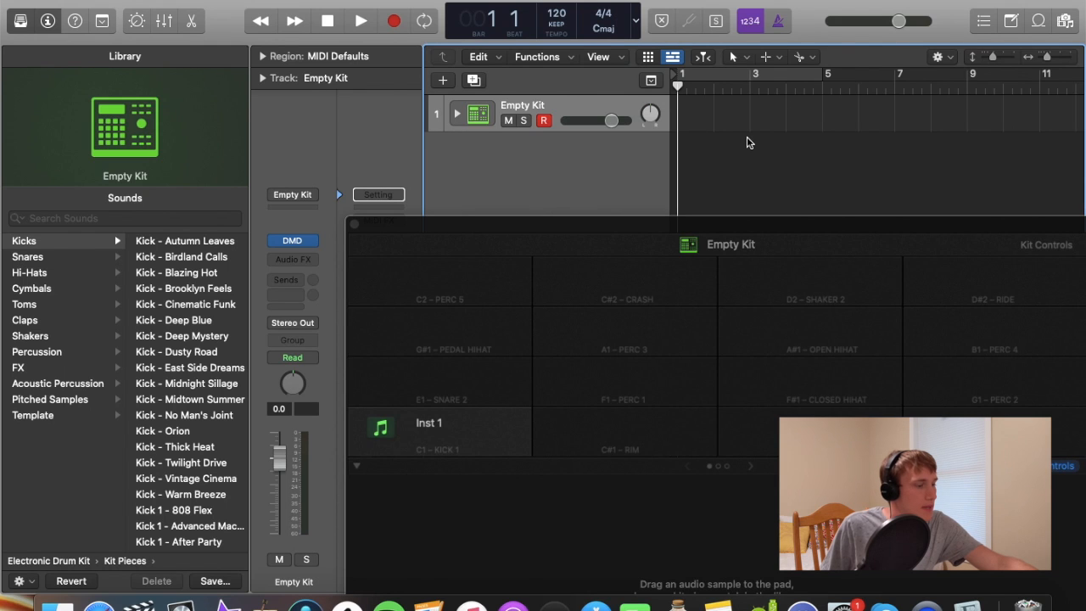
{"action": "left_click_drag", "start_coordinate": [420, 228], "coordinate": [384, 370]}
{"action": "key", "text": "y"}
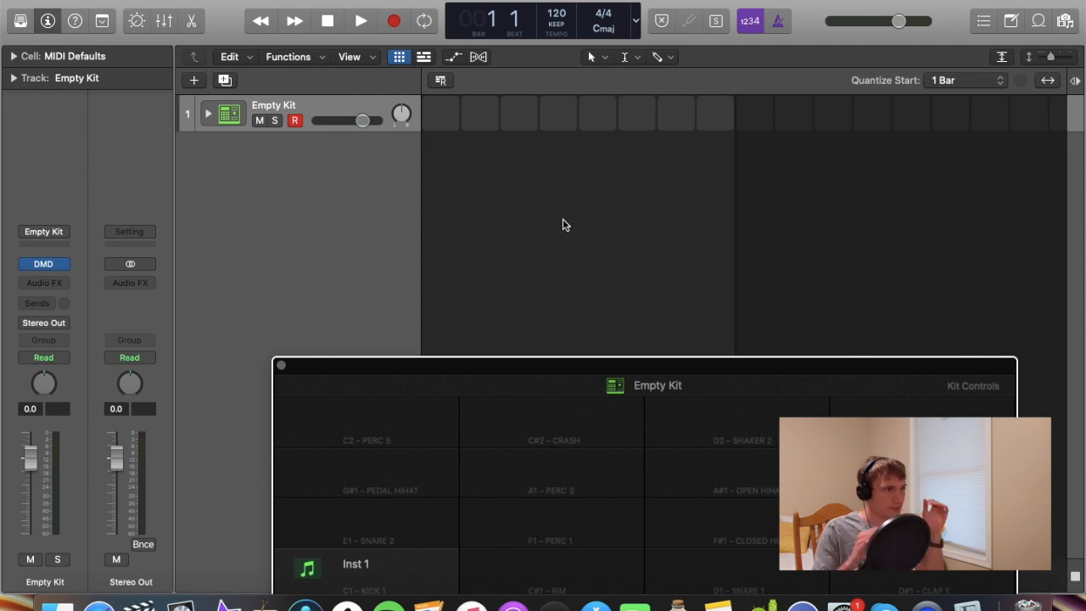
{"action": "left_click_drag", "start_coordinate": [577, 370], "coordinate": [543, 334]}
{"action": "mouse_move", "coordinate": [723, 120]}
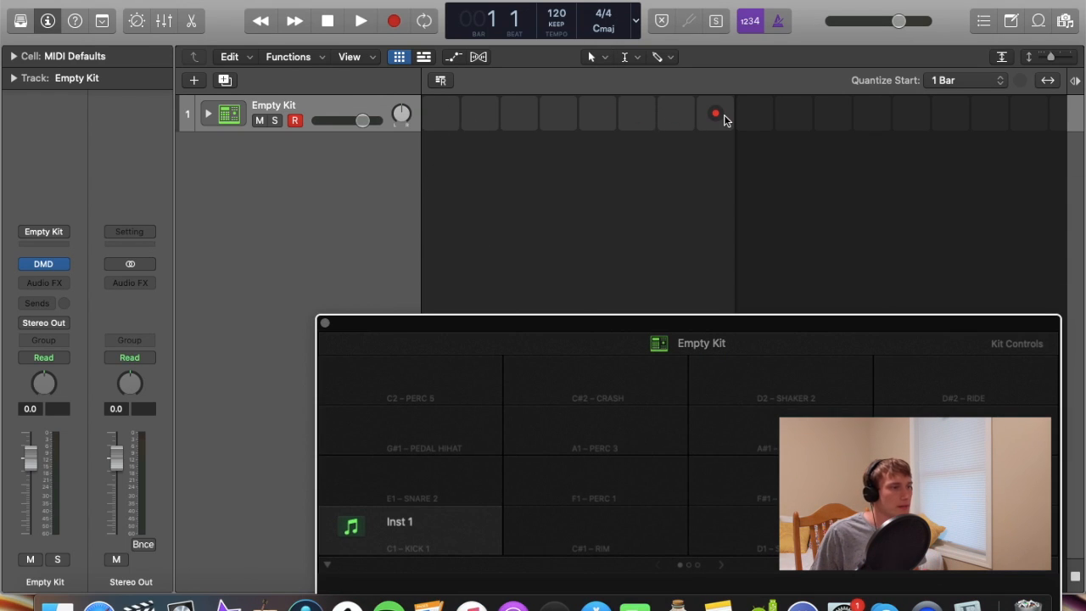
{"action": "left_click", "coordinate": [439, 78]}
{"action": "left_click", "coordinate": [424, 59]}
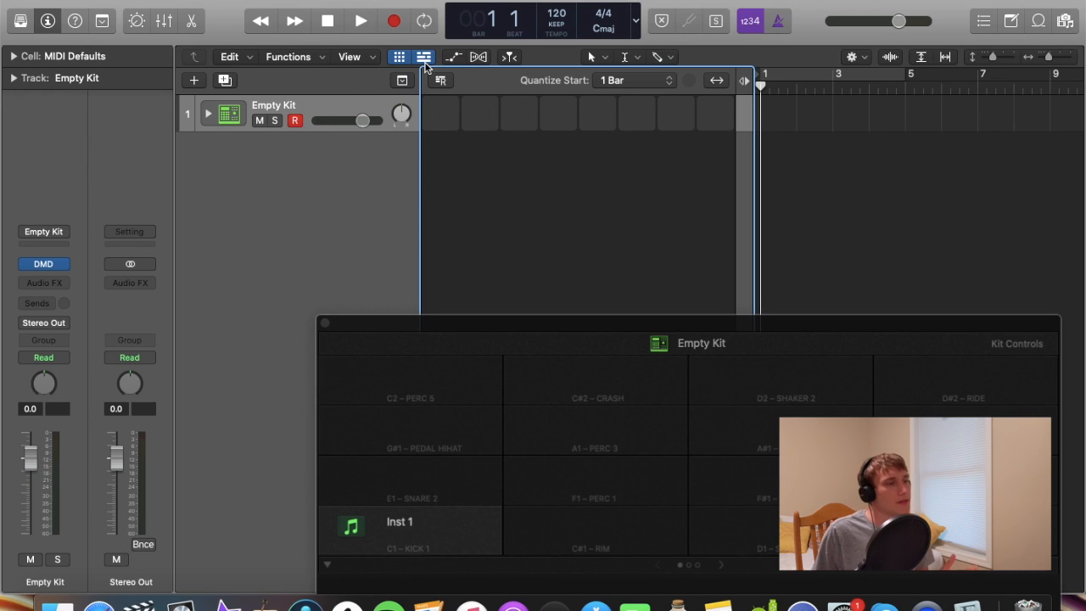
{"action": "mouse_move", "coordinate": [438, 124]}
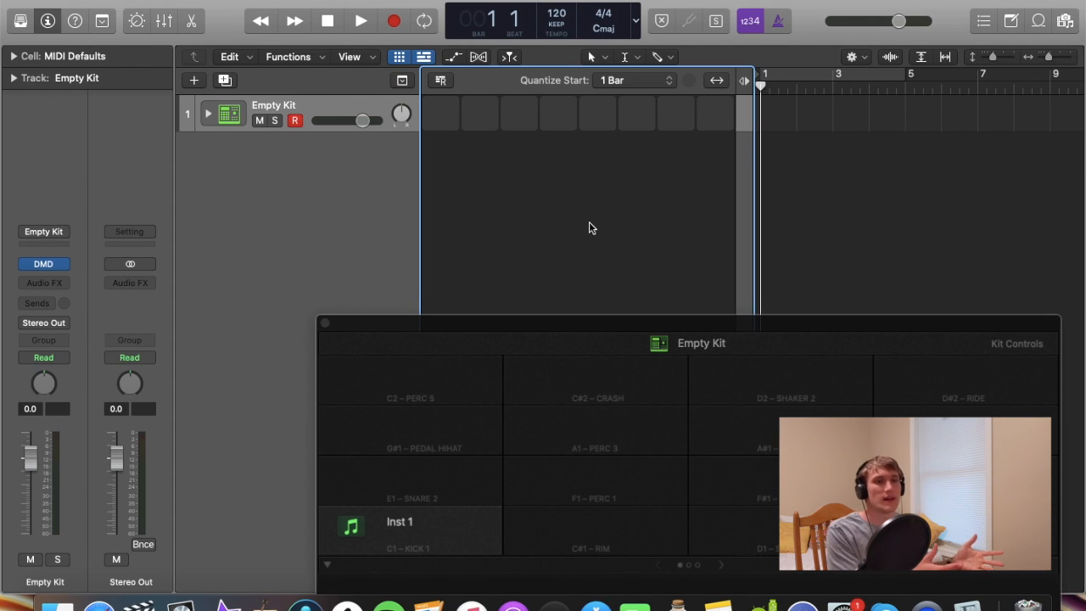
Move the Drum Machine Designer window clear of the grid and create a pattern cell in the Empty Kit track's first slot
{"action": "left_click", "coordinate": [529, 334]}
{"action": "left_click_drag", "start_coordinate": [699, 326], "coordinate": [863, 222]}
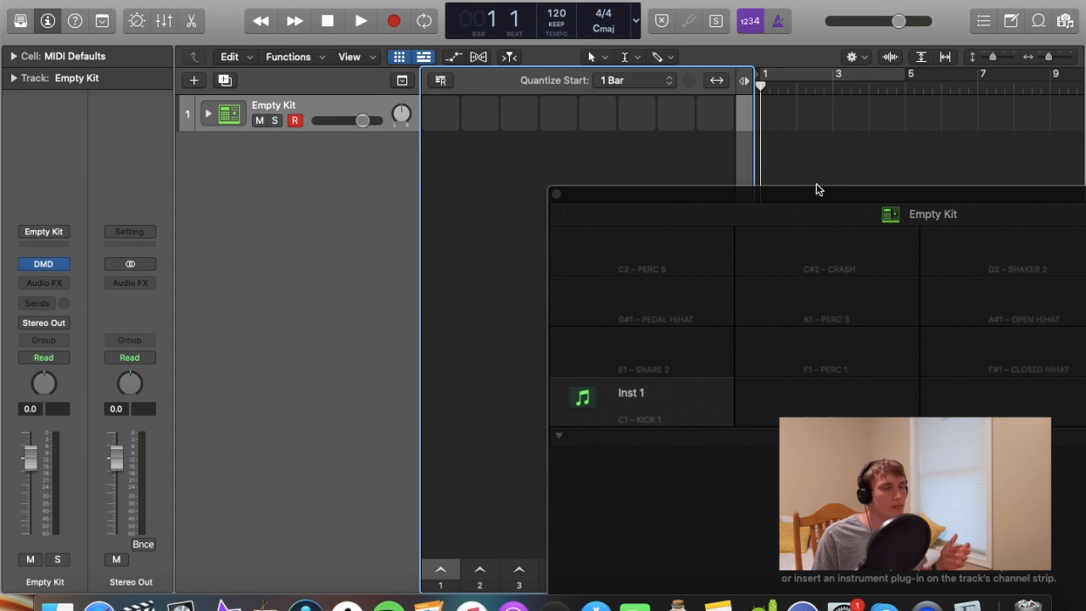
{"action": "left_click_drag", "start_coordinate": [820, 195], "coordinate": [546, 211]}
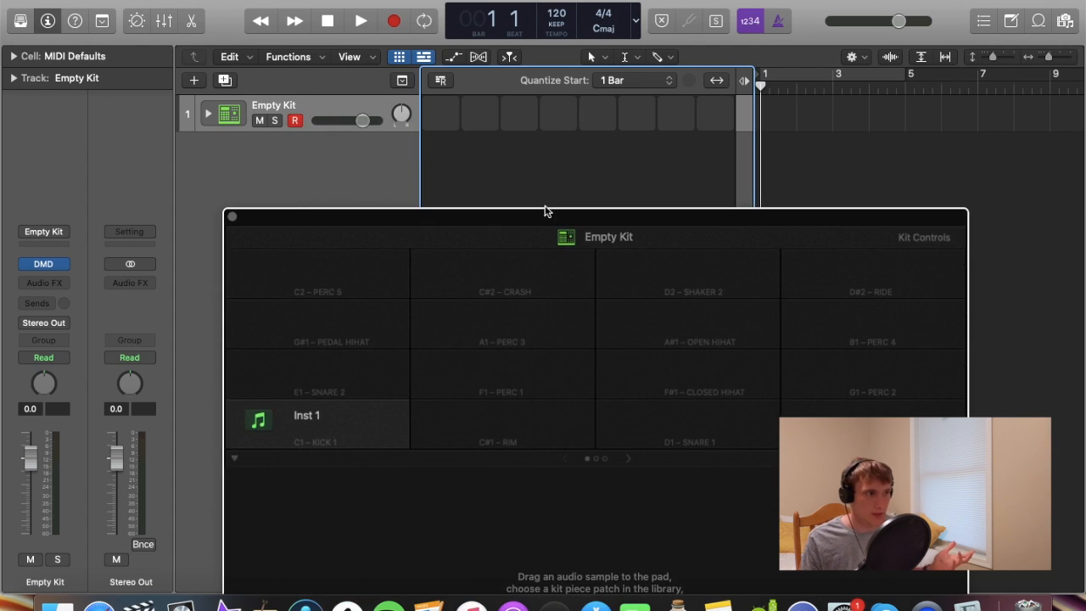
{"action": "right_click", "coordinate": [443, 108]}
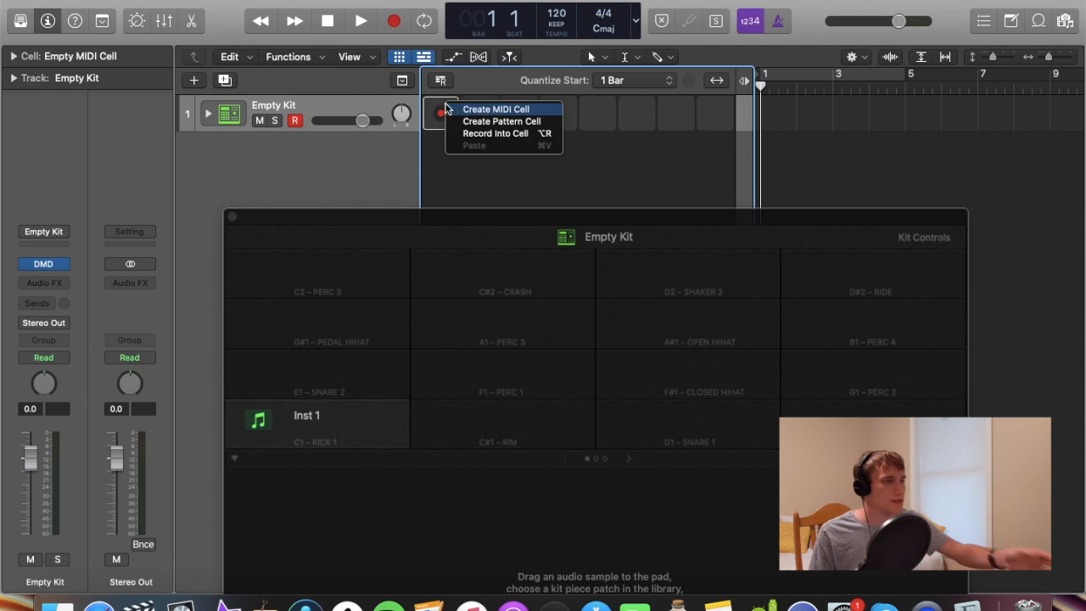
{"action": "left_click", "coordinate": [494, 126]}
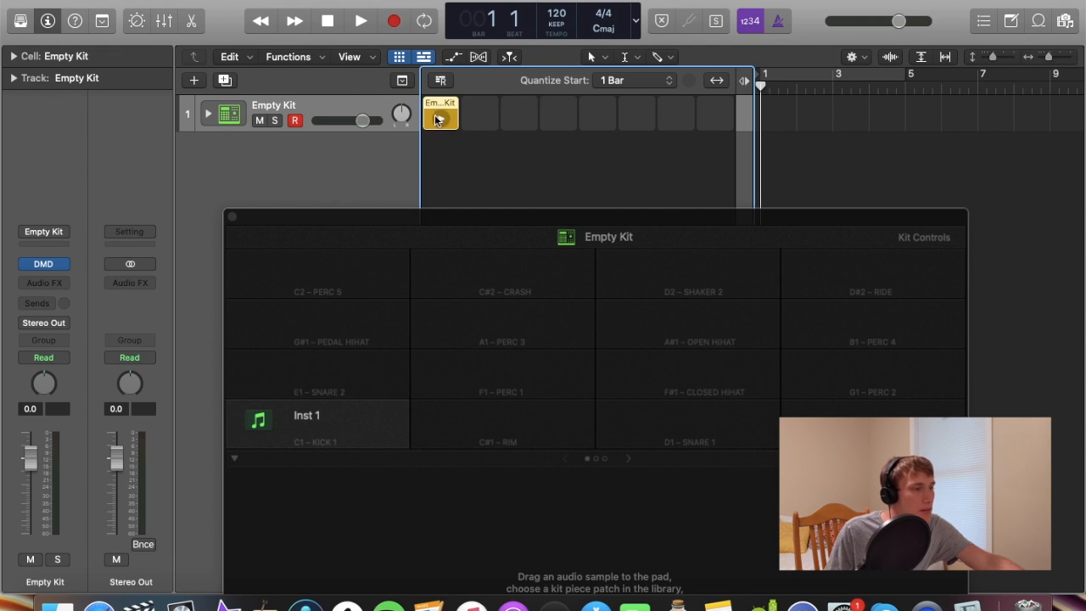
Bring up the Splice sample window and browse all files in the project browser to the Desktop's Sounds folder
{"action": "left_click_drag", "start_coordinate": [491, 217], "coordinate": [490, 0]}
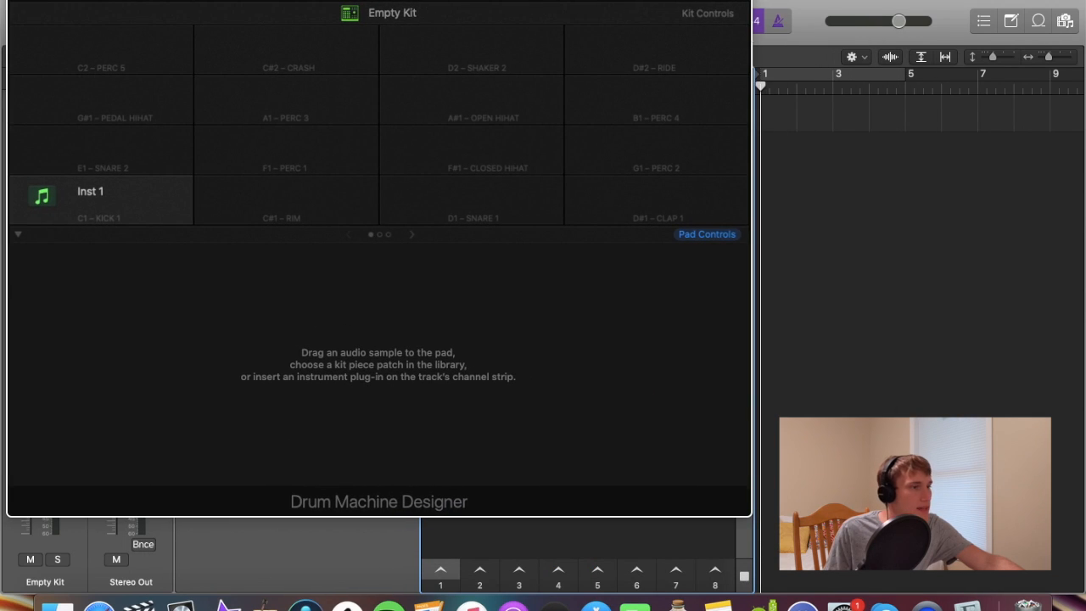
{"action": "key", "text": "super+Tab"}
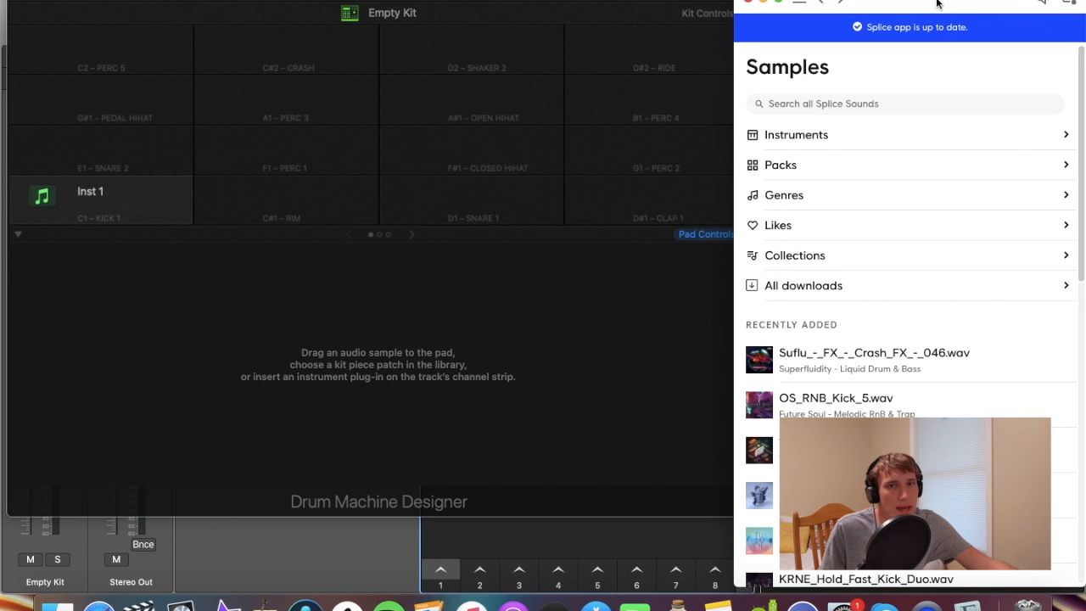
{"action": "left_click", "coordinate": [1065, 22]}
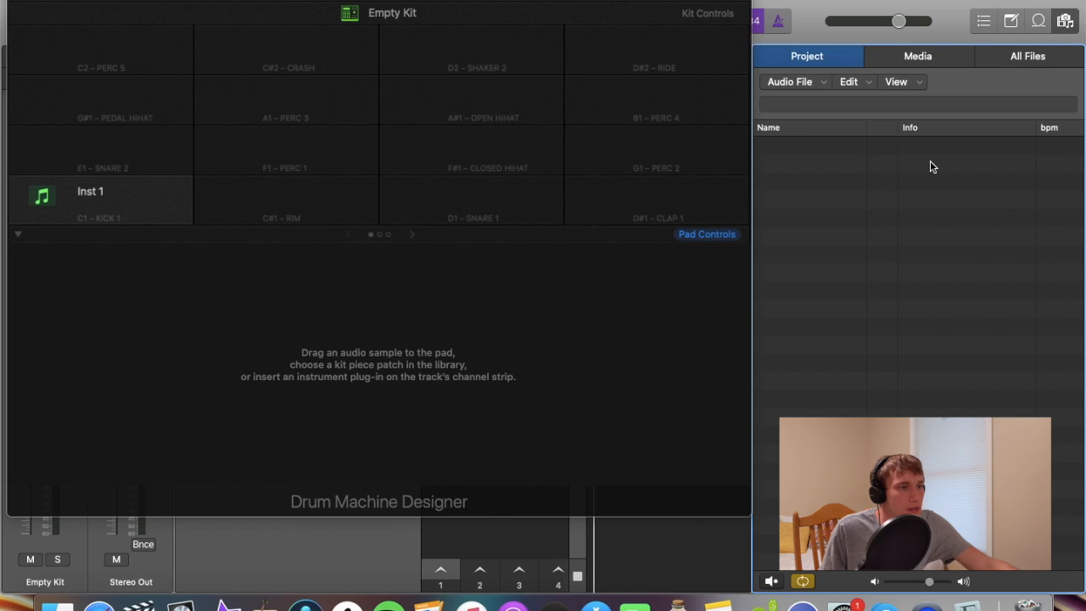
{"action": "left_click", "coordinate": [1018, 54]}
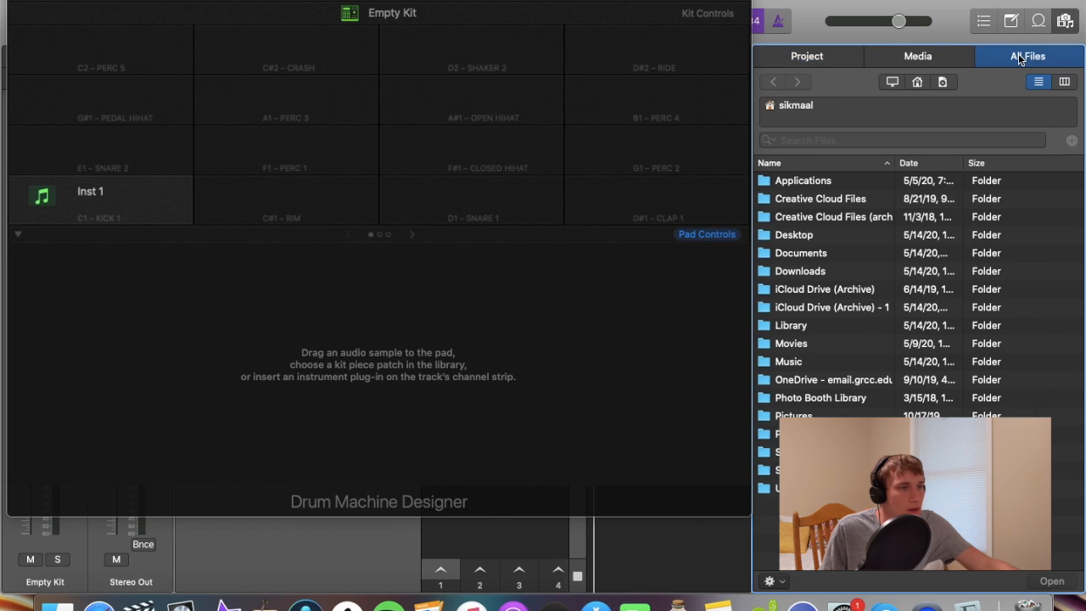
{"action": "double_click", "coordinate": [792, 240]}
{"action": "double_click", "coordinate": [791, 271]}
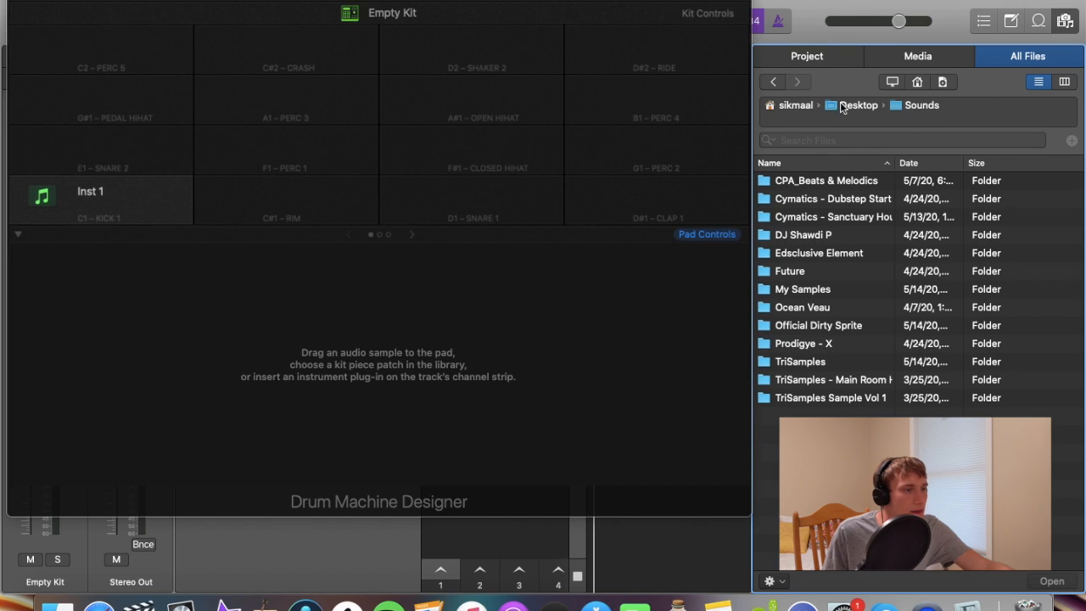
Show the sound library and load Rim - Arcade Frenzy onto the C#1 pad and Kick - Birdland Calls onto the C1 pad
{"action": "left_click_drag", "start_coordinate": [575, 2], "coordinate": [931, 3]}
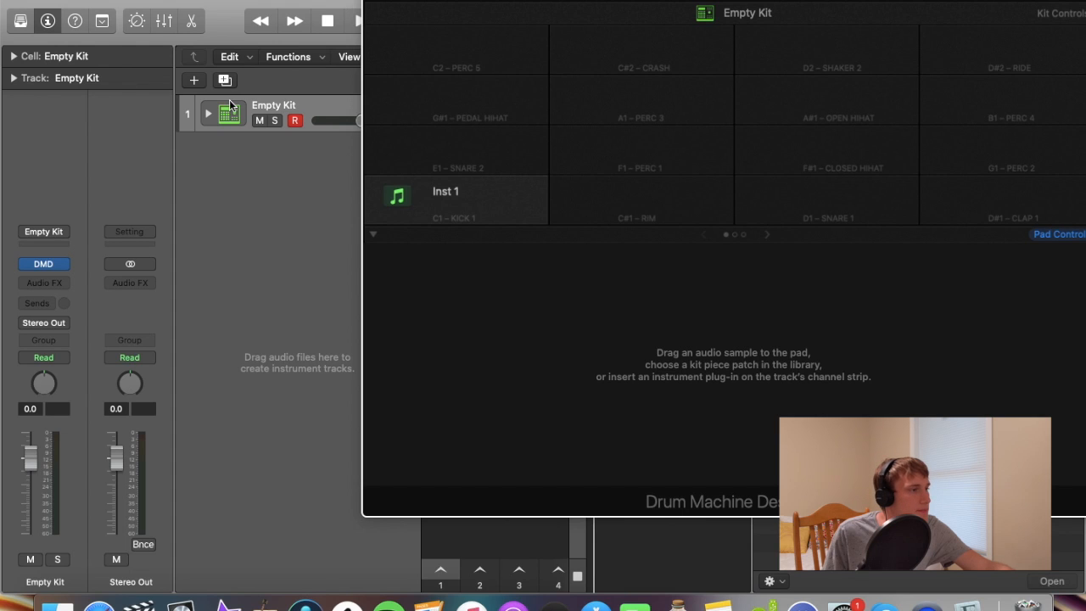
{"action": "key", "text": "y"}
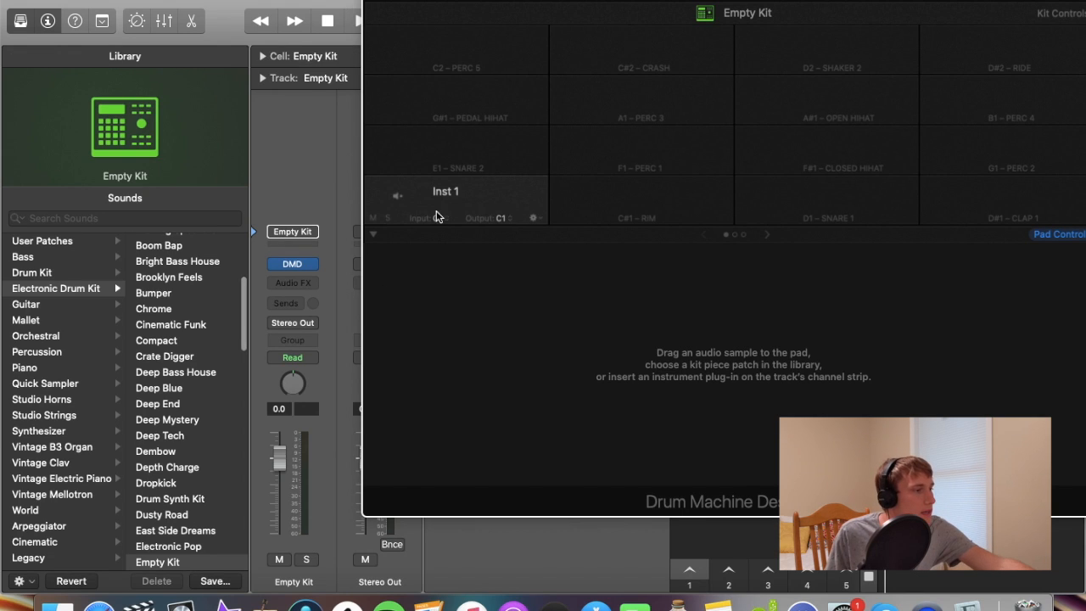
{"action": "left_click", "coordinate": [617, 197]}
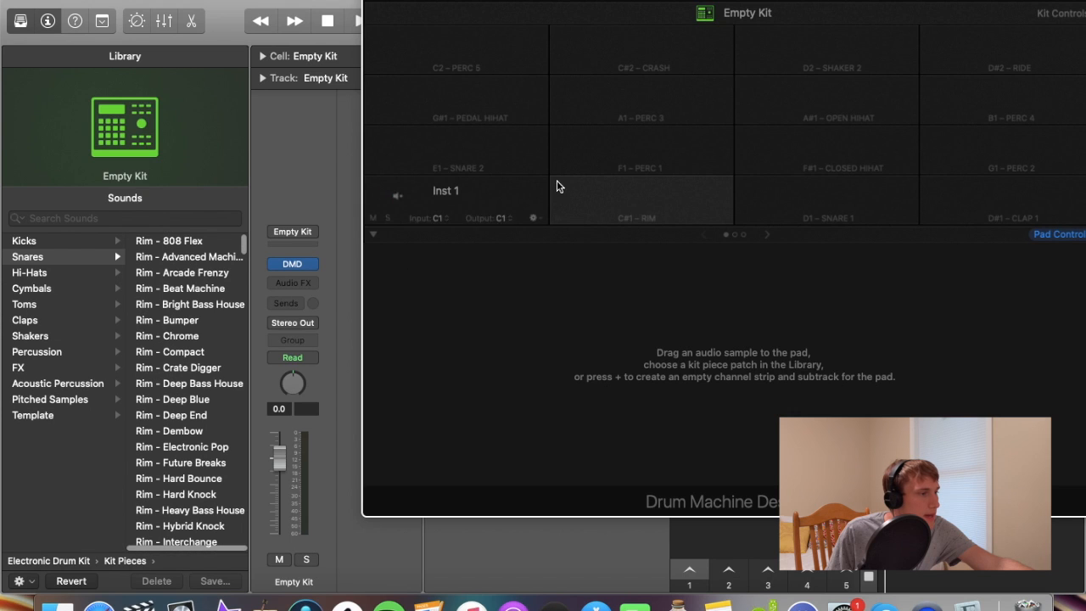
{"action": "left_click", "coordinate": [156, 272]}
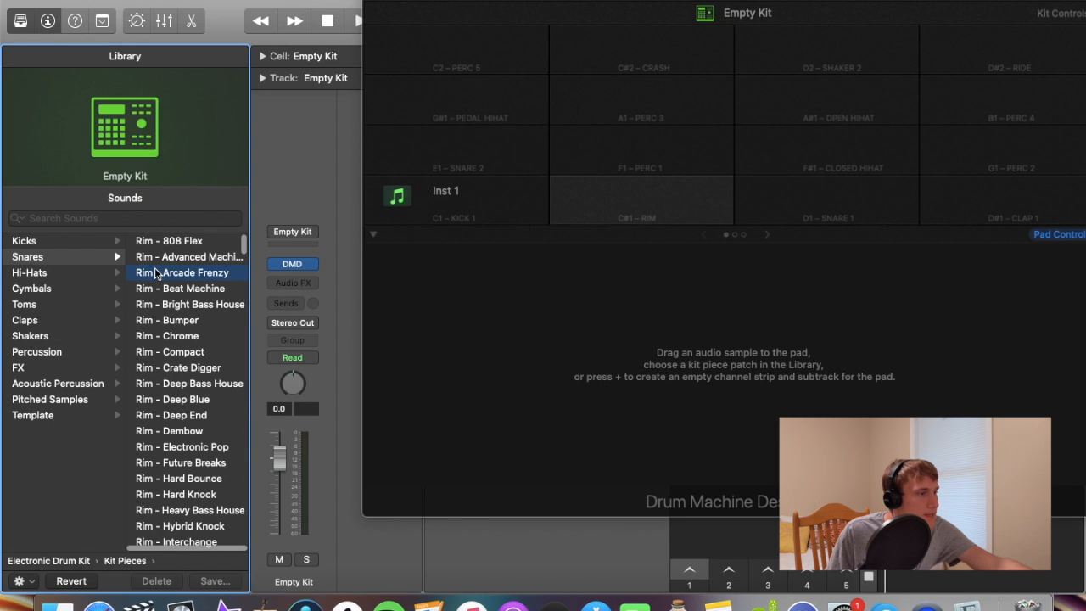
{"action": "left_click", "coordinate": [437, 199]}
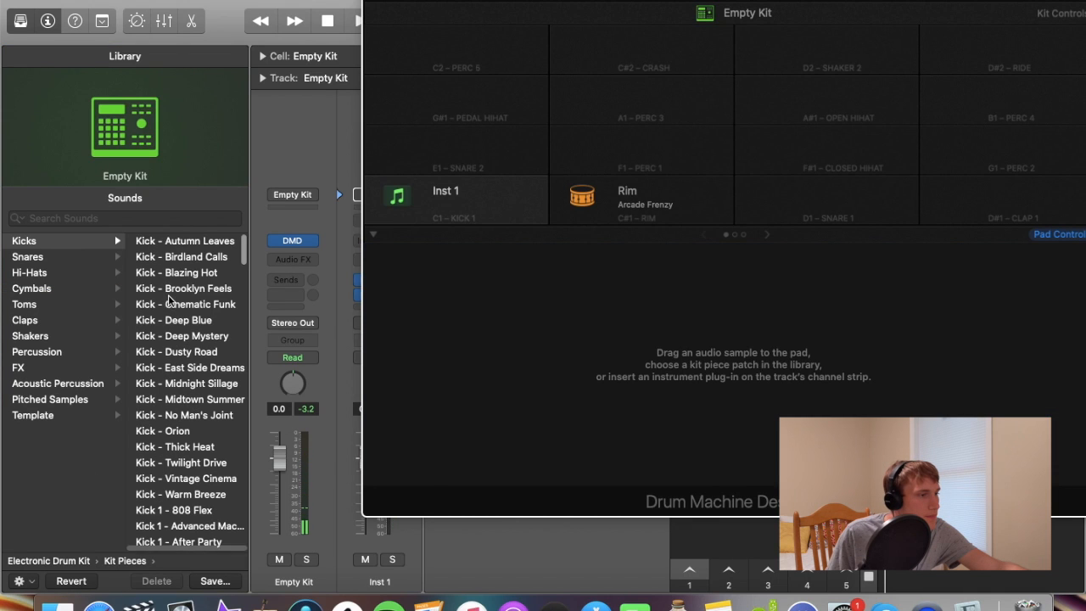
{"action": "left_click", "coordinate": [184, 257]}
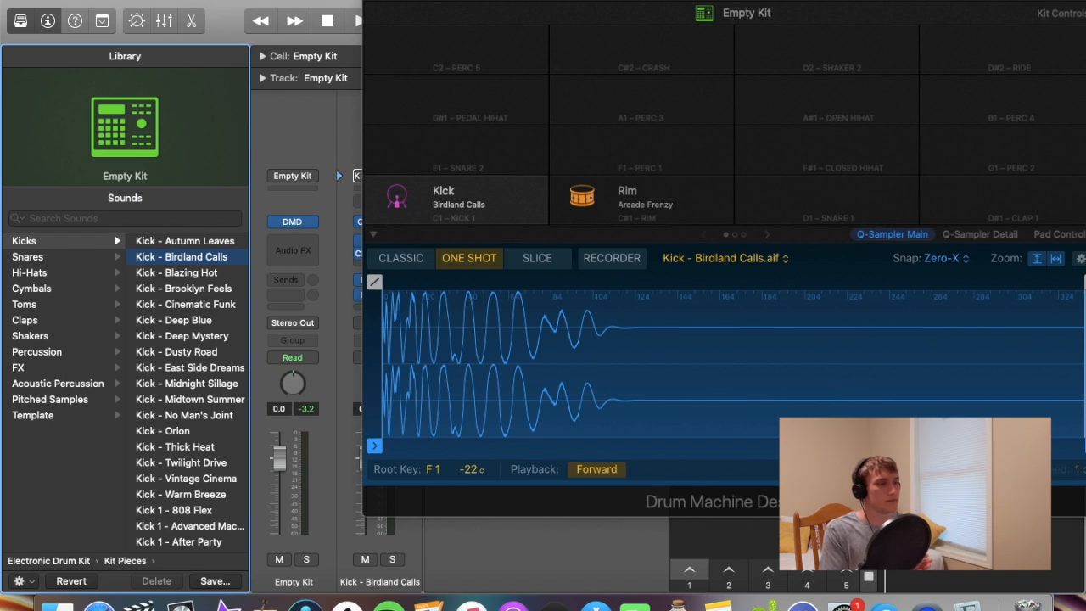
Place the drum machine and Splice windows side by side and examine the kick pad's Q-Sampler modes, detail settings and pad controls
{"action": "left_click_drag", "start_coordinate": [747, 3], "coordinate": [384, 4]}
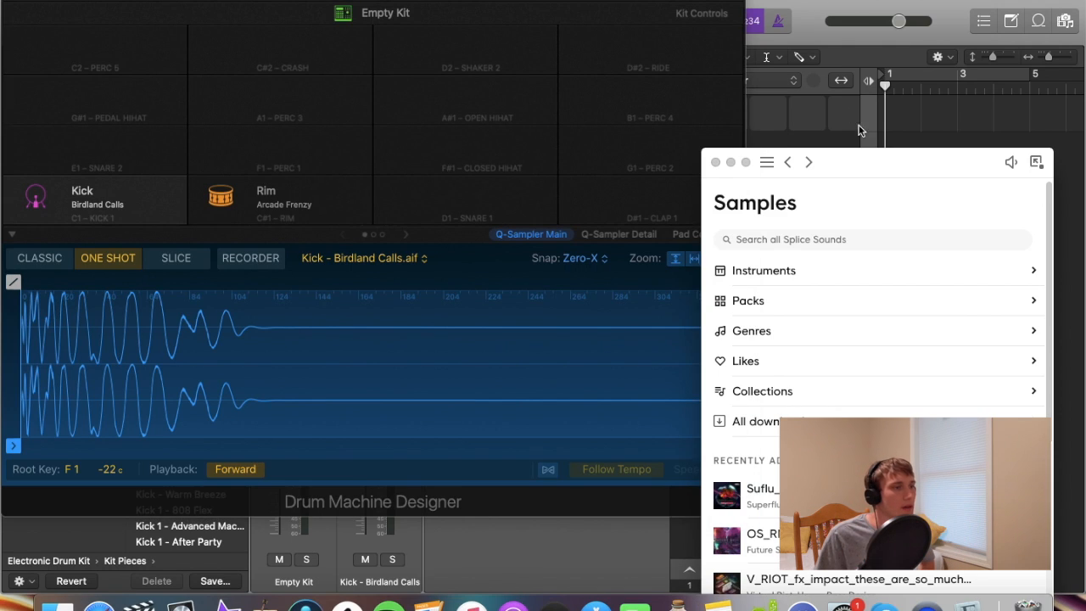
{"action": "left_click_drag", "start_coordinate": [876, 173], "coordinate": [921, 30]}
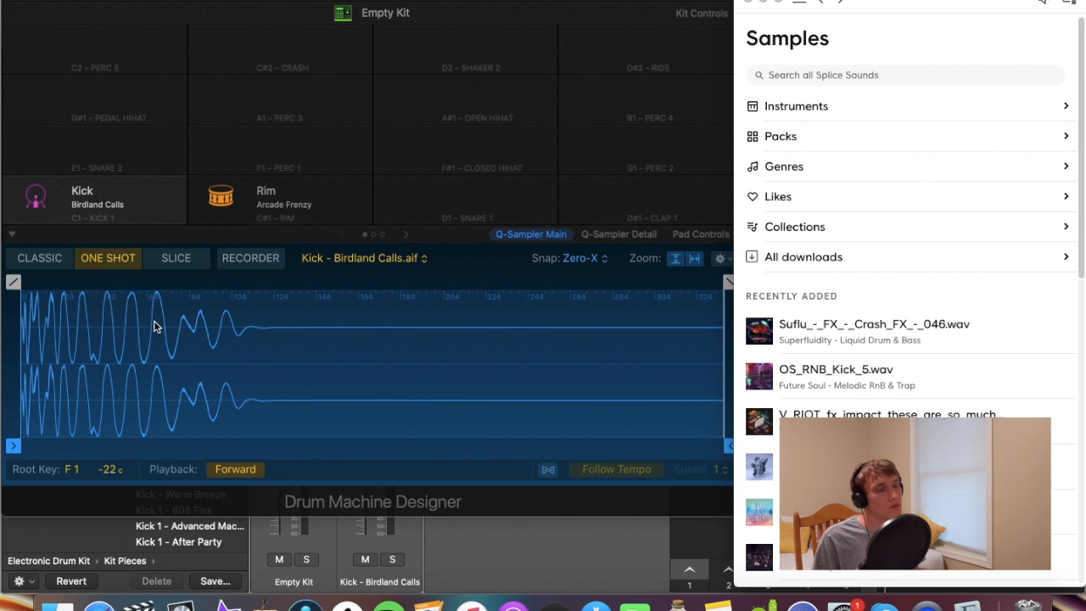
{"action": "left_click", "coordinate": [59, 261]}
{"action": "left_click", "coordinate": [182, 261]}
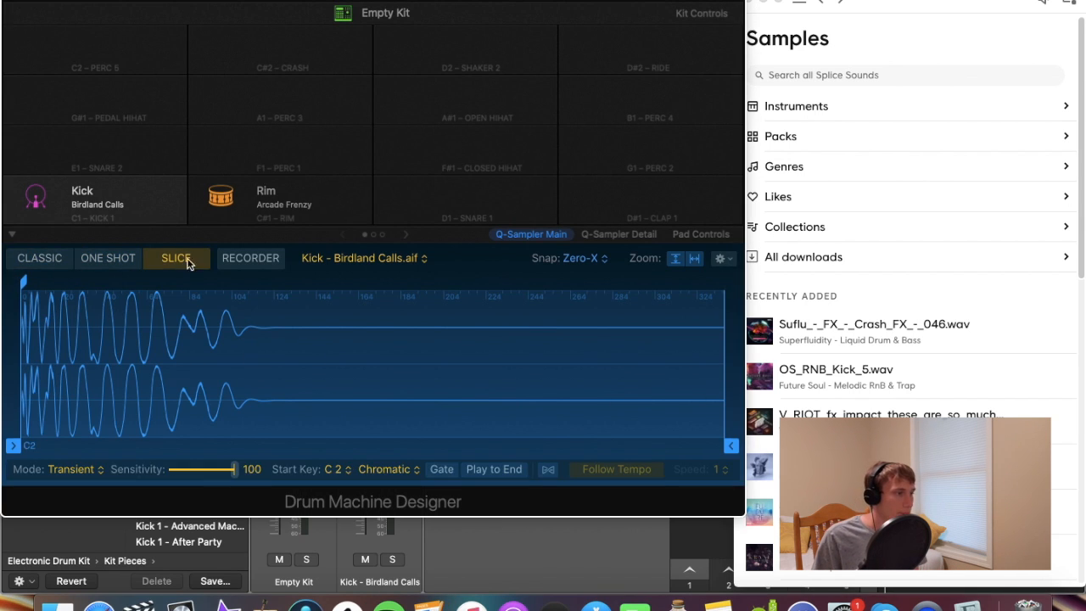
{"action": "left_click", "coordinate": [94, 260]}
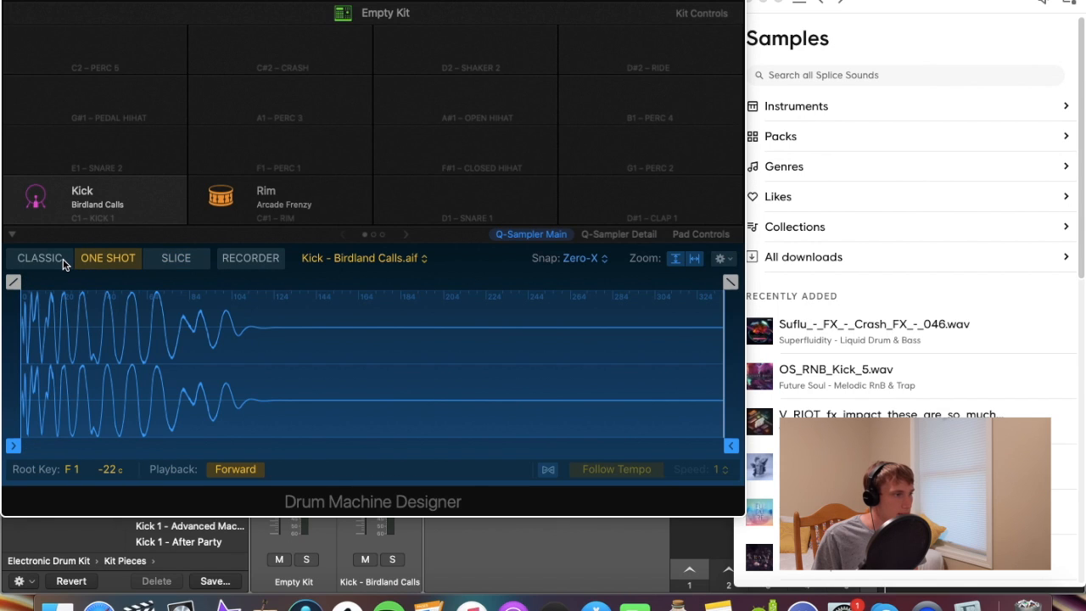
{"action": "left_click", "coordinate": [625, 237]}
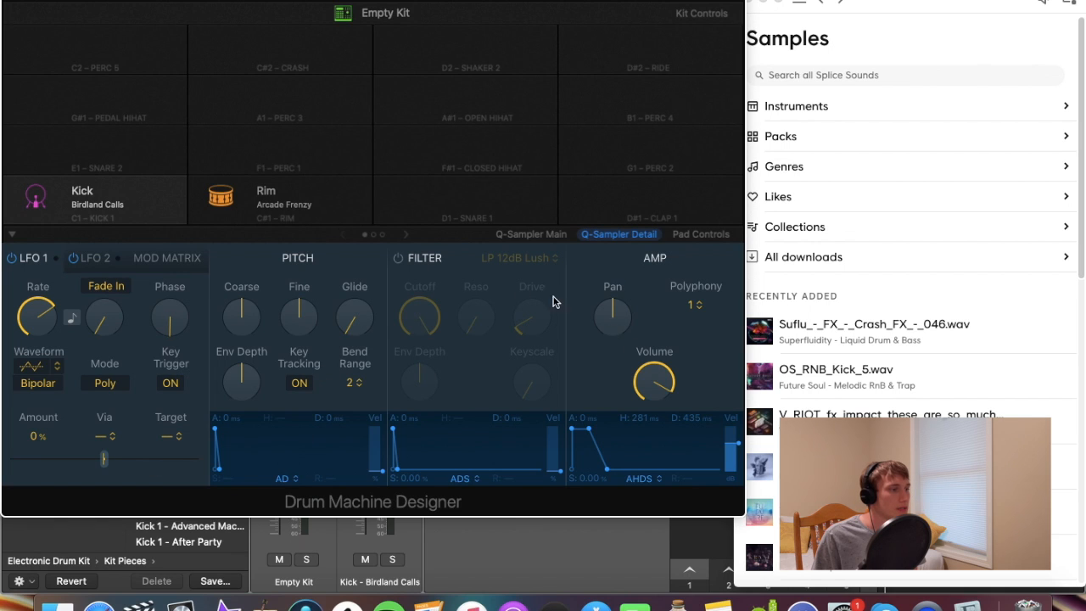
{"action": "left_click", "coordinate": [699, 235]}
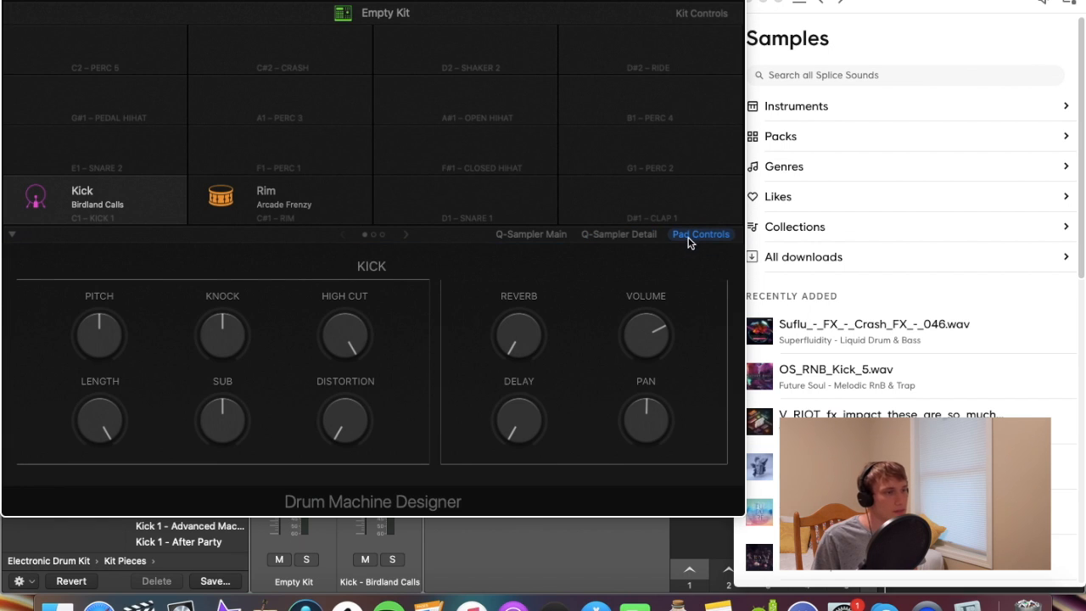
{"action": "left_click", "coordinate": [607, 237]}
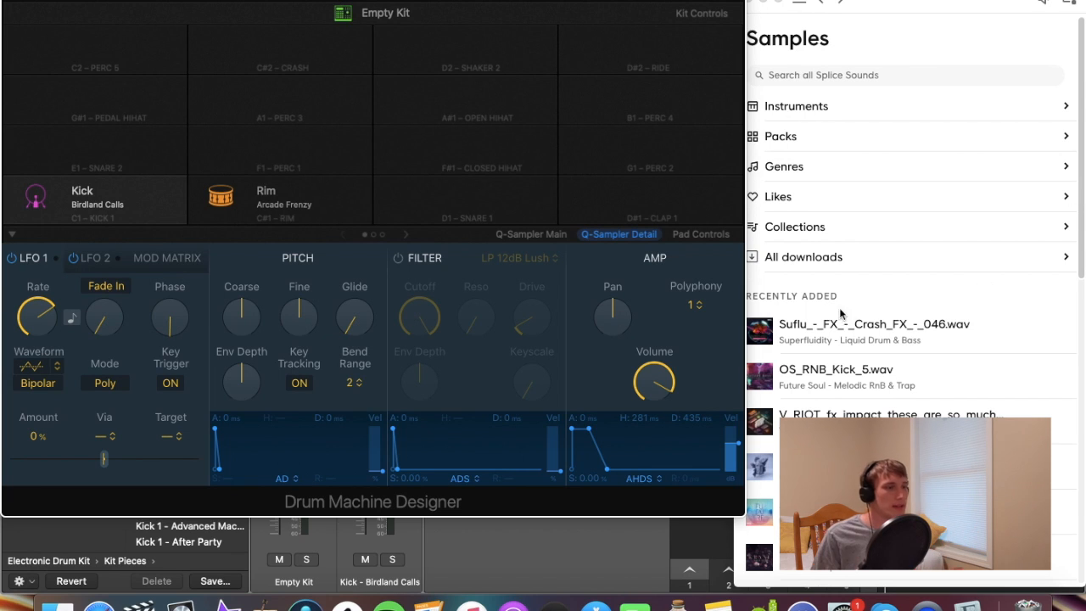
Load Suflu_-_FX_-_Crash_FX_-_046.wav from Splice onto the C#2 crash pad and OS_RNB_Kick_5.wav onto the C1 kick pad
{"action": "left_click", "coordinate": [827, 333]}
{"action": "left_click_drag", "start_coordinate": [827, 334], "coordinate": [280, 51]}
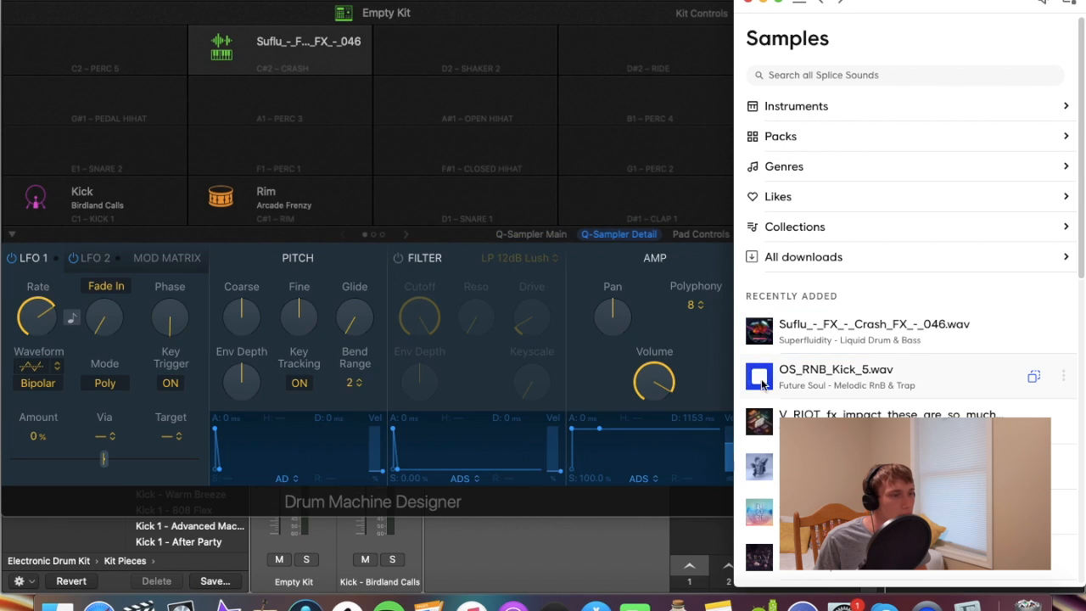
{"action": "left_click_drag", "start_coordinate": [835, 374], "coordinate": [77, 183]}
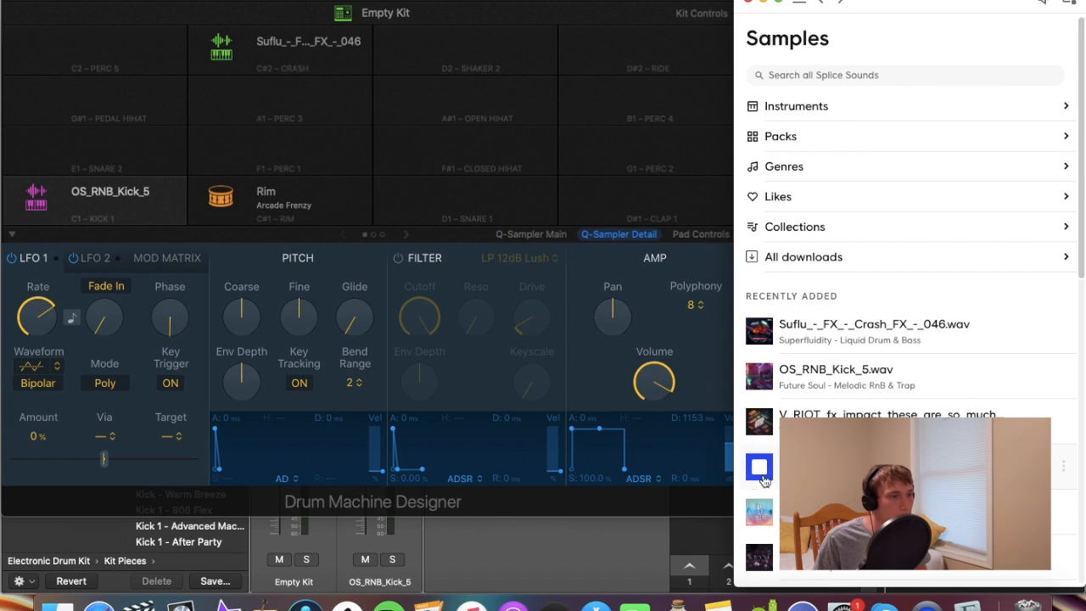
Load MM_-_BLEEP_SNARE.wav onto the D1 Snare 1 pad and Snare_808clap.wav onto the E1 Snare 2 pad
{"action": "left_click_drag", "start_coordinate": [759, 466], "coordinate": [492, 182]}
{"action": "left_click_drag", "start_coordinate": [763, 514], "coordinate": [75, 140]}
Find and audition hi-hat samples in Splice and load Dazz_Hat_Closed_01.wav onto the F#1 closed hi-hat pad
{"action": "scroll", "coordinate": [883, 475], "scroll_direction": "down", "scroll_amount": 2}
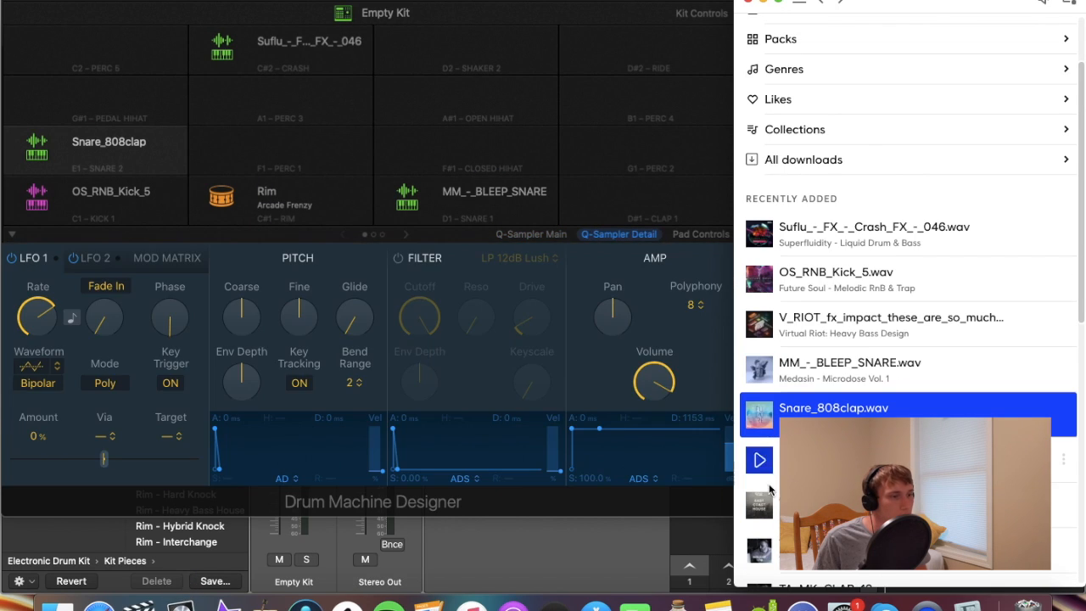
{"action": "scroll", "coordinate": [768, 509], "scroll_direction": "down", "scroll_amount": 10}
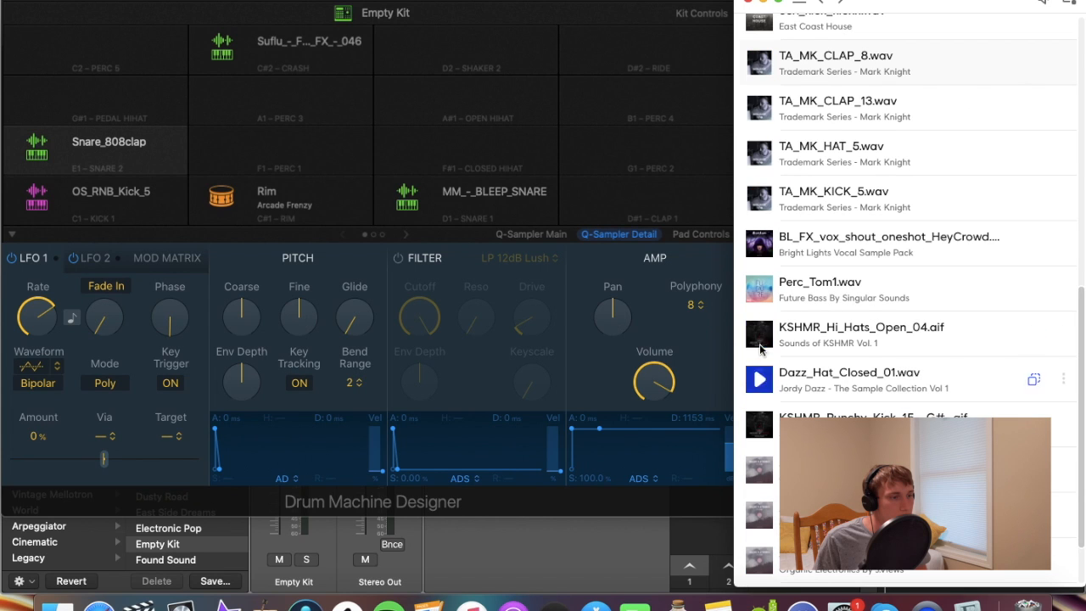
{"action": "left_click", "coordinate": [755, 339]}
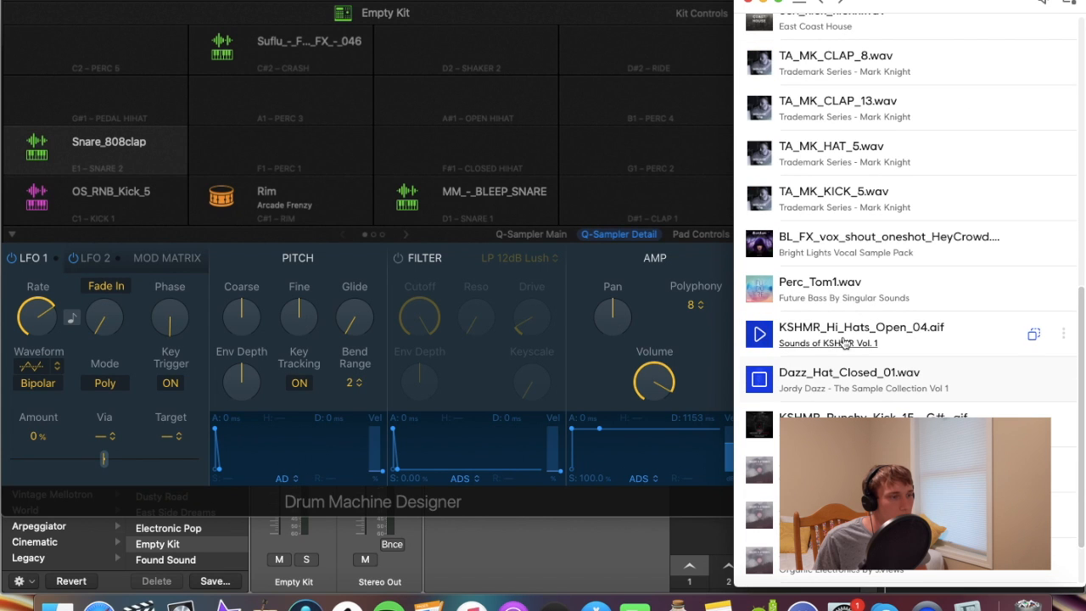
{"action": "left_click_drag", "start_coordinate": [867, 371], "coordinate": [497, 144]}
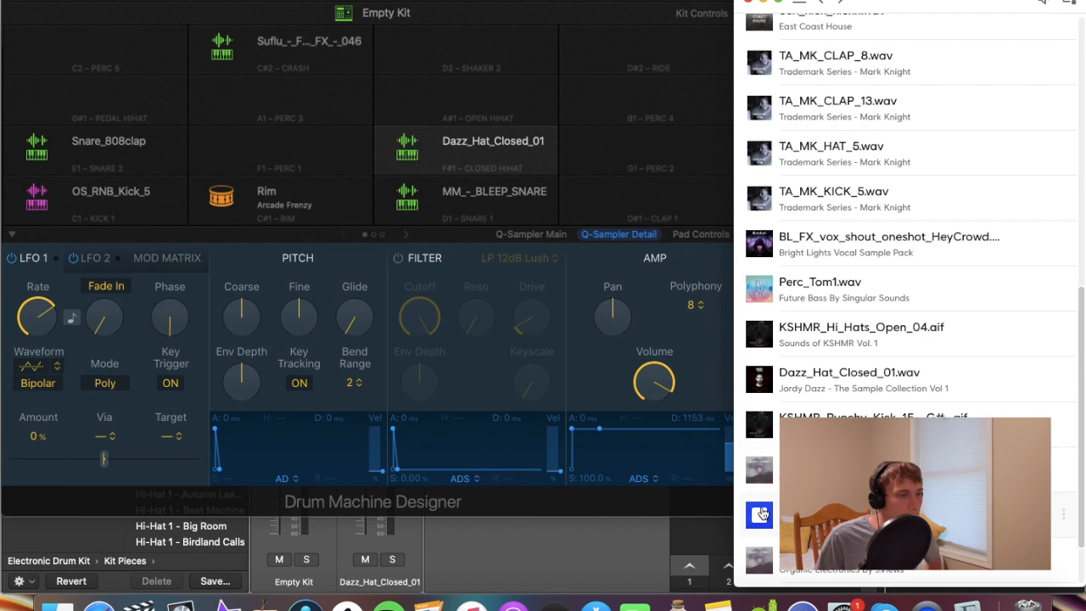
Find BL_FX_vox_shout_oneshot_HeyCrowd.wav in Splice and load it onto the A#1 open hi-hat pad
{"action": "scroll", "coordinate": [761, 521], "scroll_direction": "down", "scroll_amount": 2}
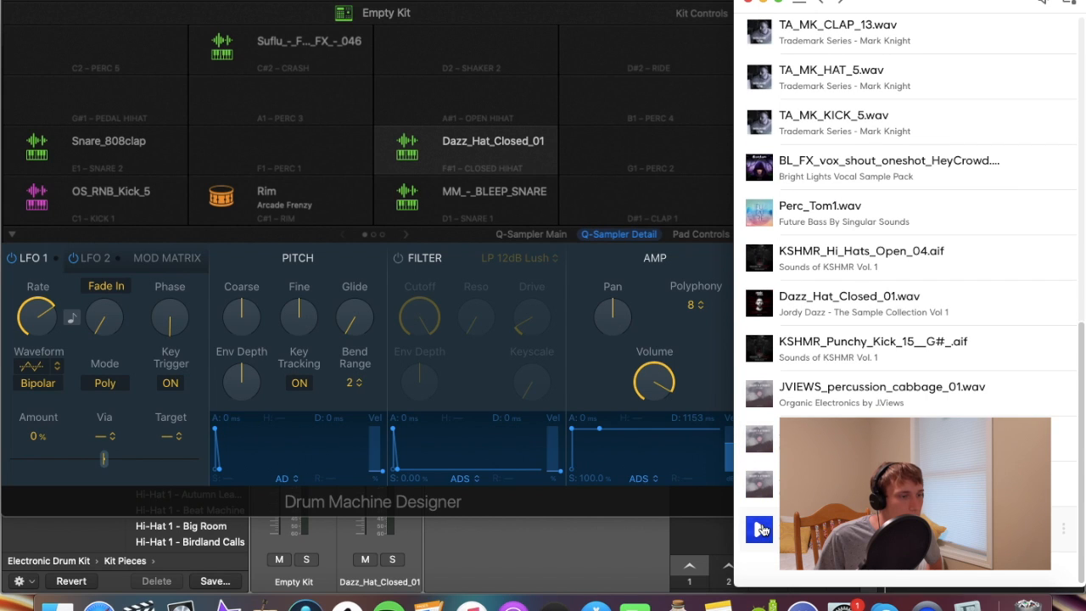
{"action": "scroll", "coordinate": [762, 390], "scroll_direction": "up", "scroll_amount": 2}
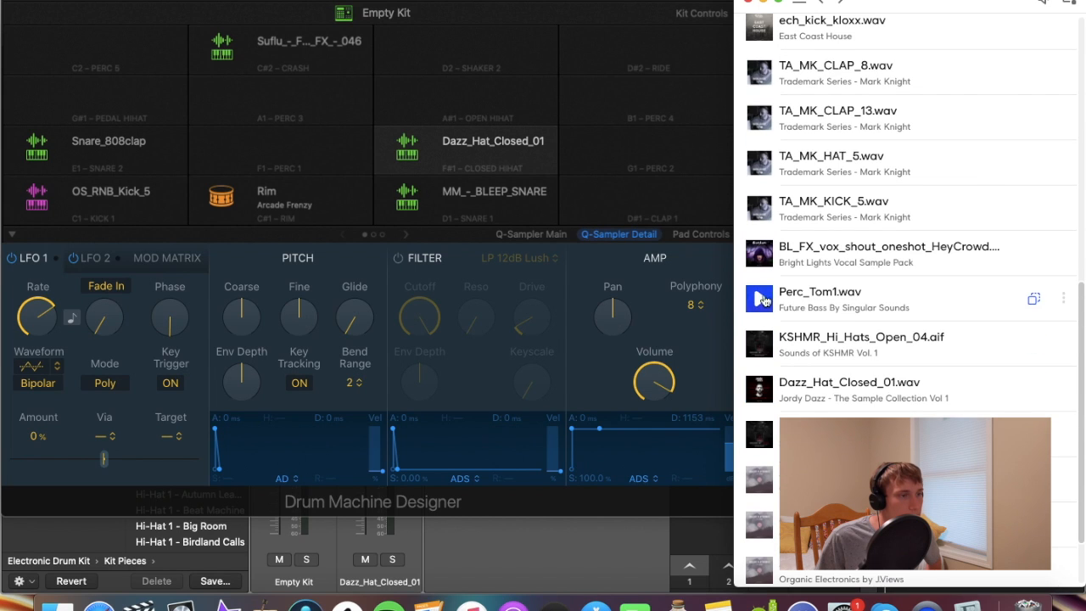
{"action": "left_click_drag", "start_coordinate": [842, 256], "coordinate": [475, 151]}
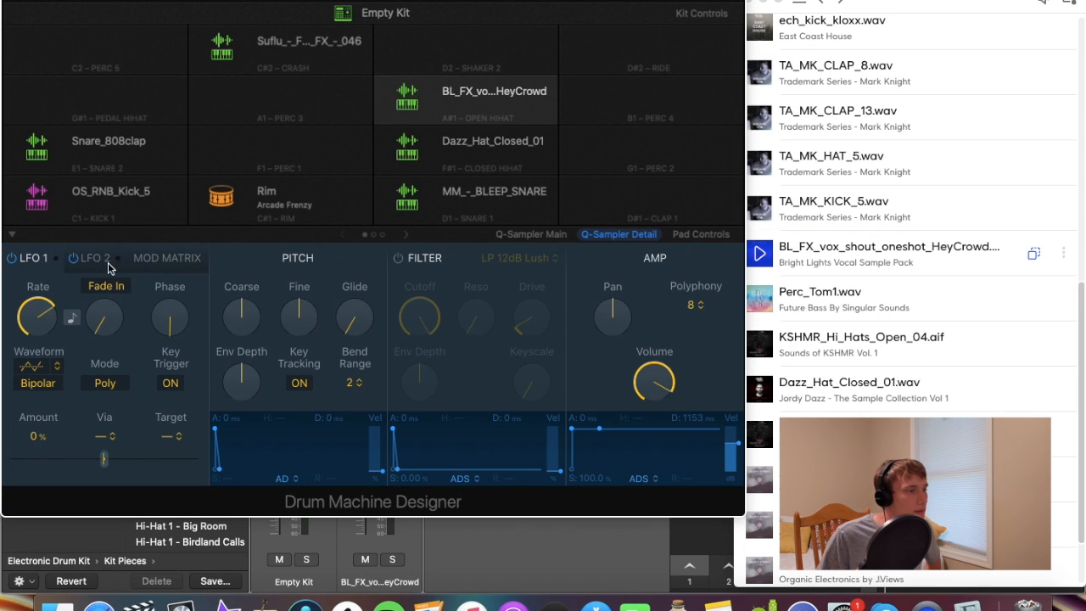
Trim the HeyCrowd vocal sample to start at 0.07 s and end at 0.426 s, add a 0.071 s fade-out, and audition the pad
{"action": "left_click", "coordinate": [530, 234]}
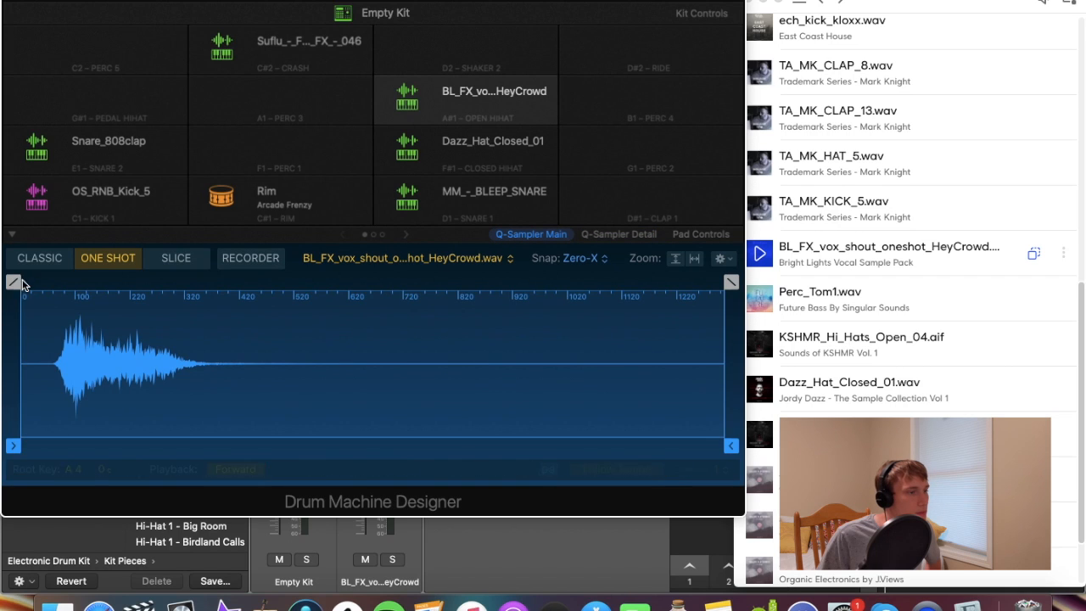
{"action": "left_click_drag", "start_coordinate": [15, 447], "coordinate": [59, 454]}
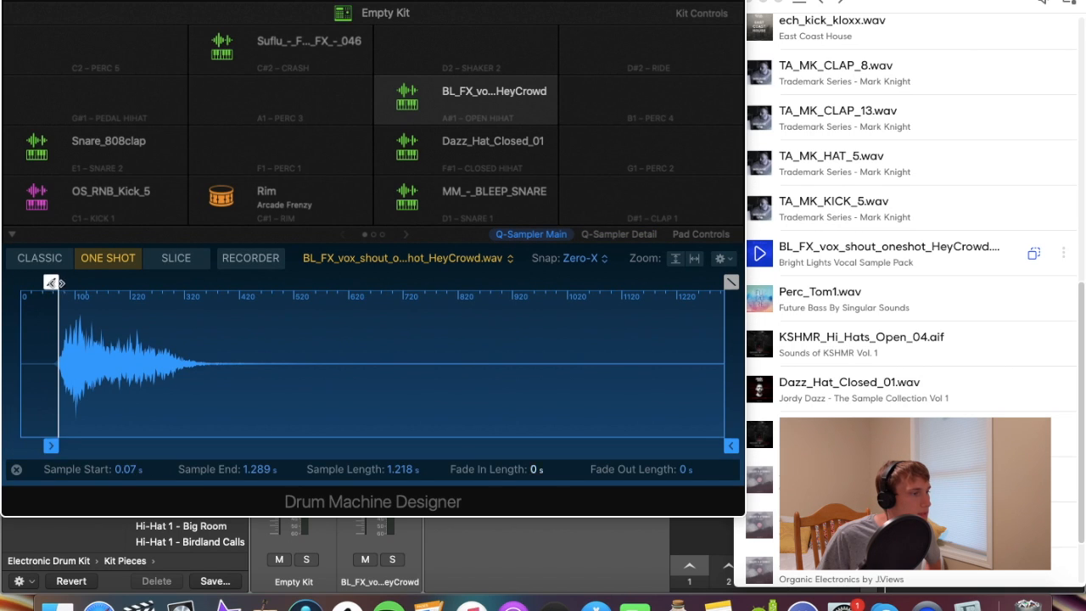
{"action": "left_click_drag", "start_coordinate": [731, 429], "coordinate": [254, 434]}
{"action": "left_click_drag", "start_coordinate": [254, 282], "coordinate": [220, 281]}
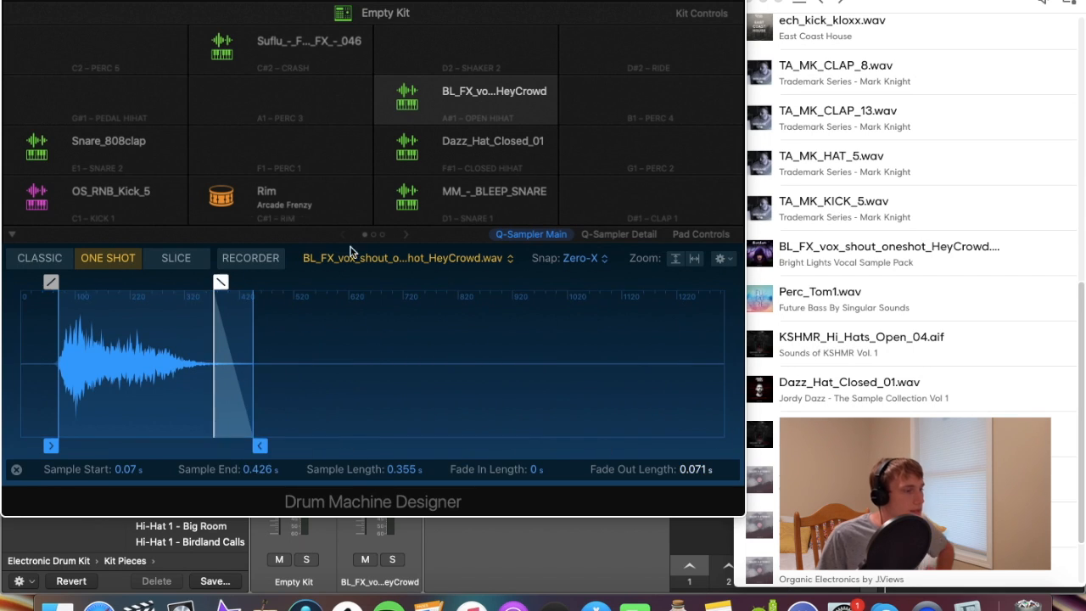
{"action": "mouse_move", "coordinate": [429, 107]}
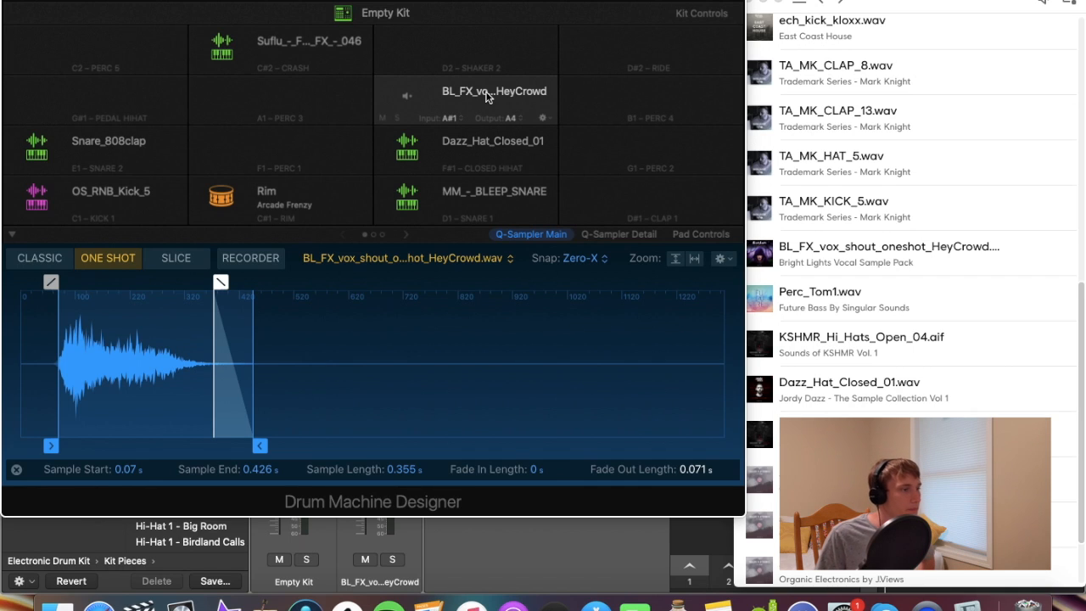
{"action": "left_click", "coordinate": [406, 97]}
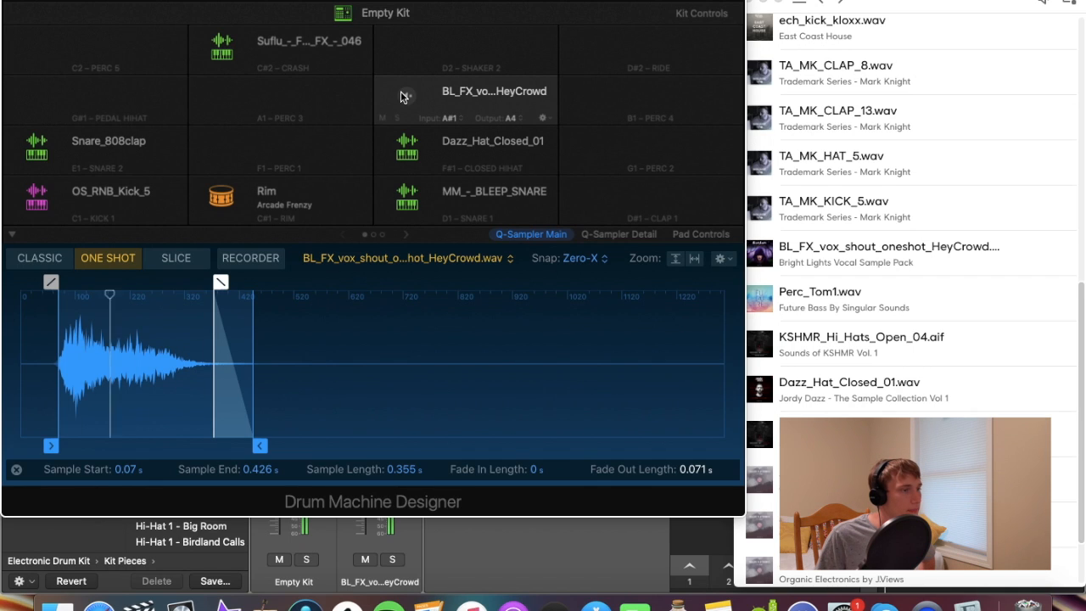
Clear away the drum machine and Splice windows, then show an enlarged editor below the Live Loops grid with the library hidden
{"action": "left_click_drag", "start_coordinate": [404, 0], "coordinate": [517, 1]}
{"action": "left_click", "coordinate": [126, 3]}
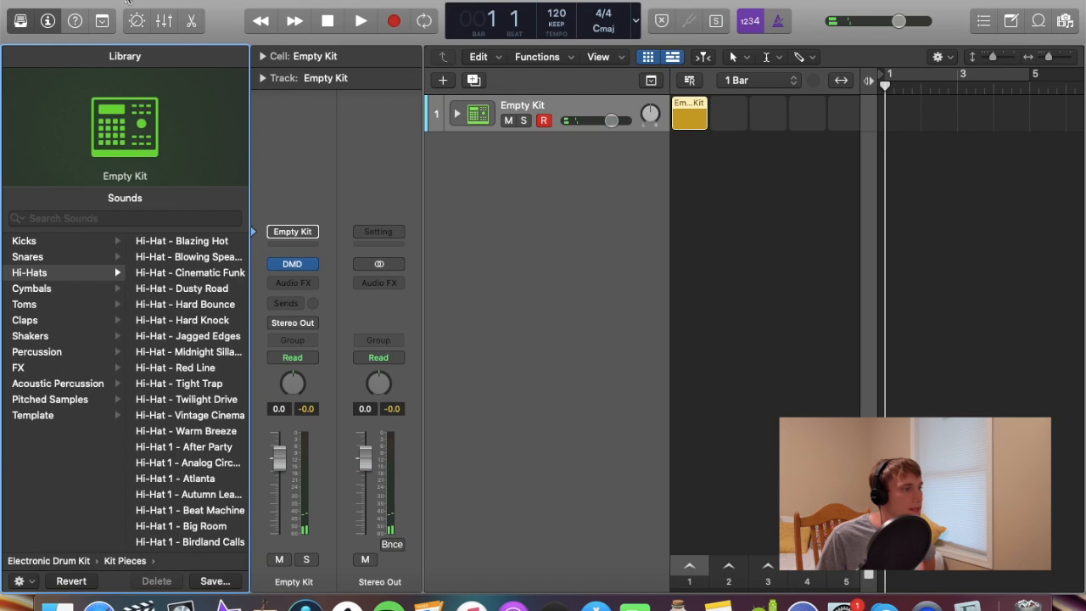
{"action": "left_click", "coordinate": [838, 198]}
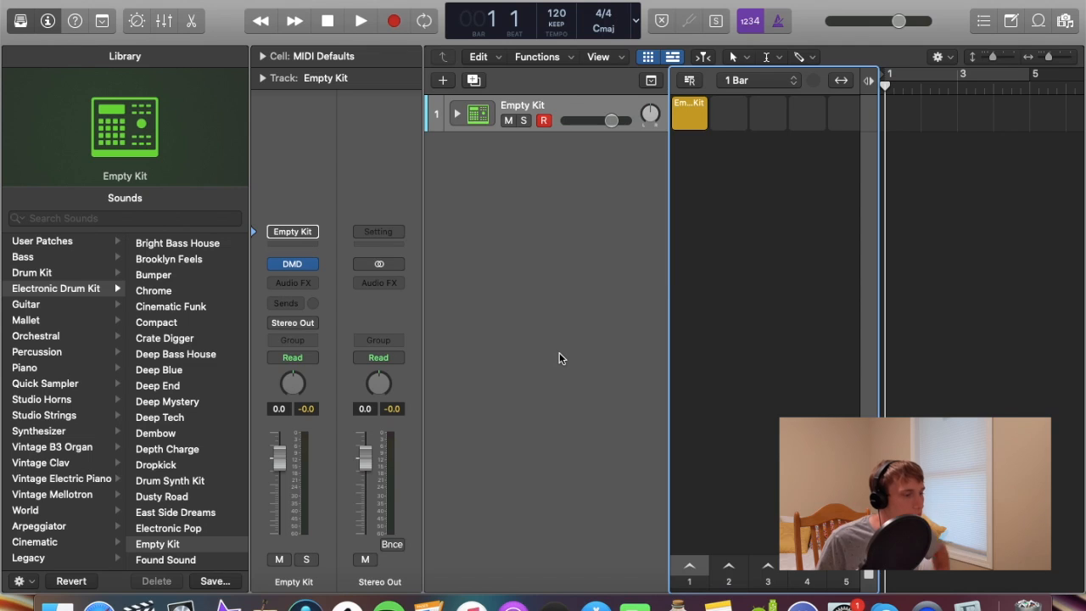
{"action": "key", "text": "e"}
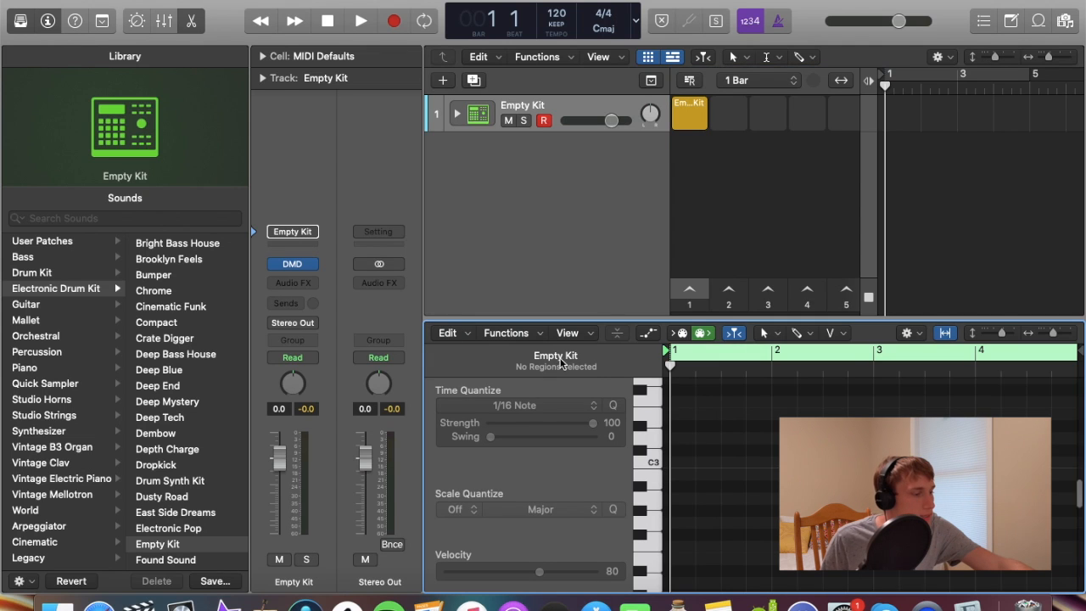
{"action": "left_click", "coordinate": [21, 24]}
{"action": "left_click_drag", "start_coordinate": [720, 319], "coordinate": [721, 193]}
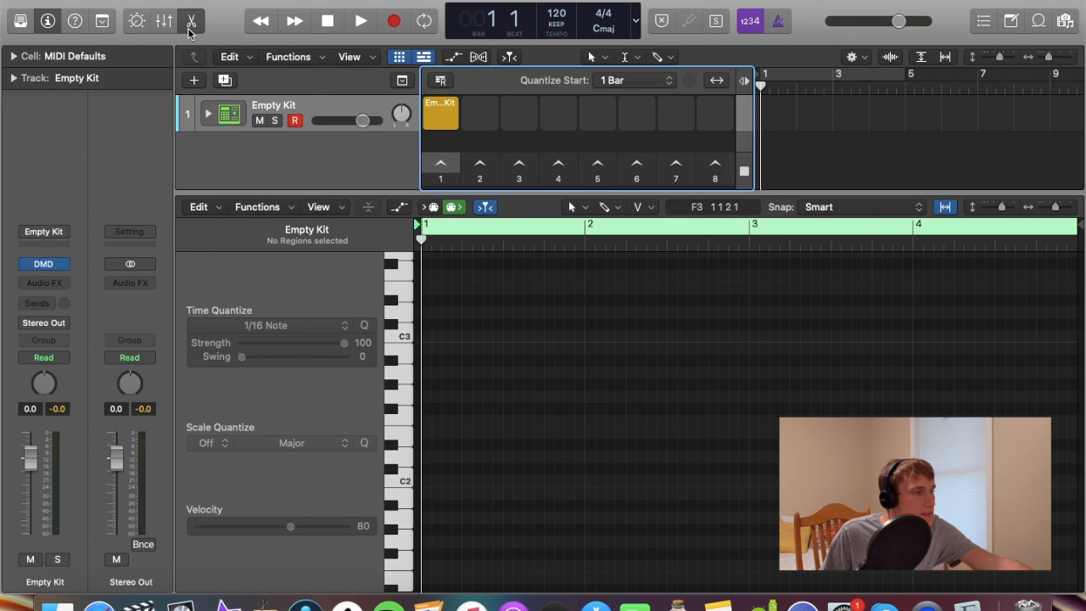
Open the Empty Kit pattern cell in the step sequencer and set its pattern length to 32 steps
{"action": "left_click", "coordinate": [82, 22]}
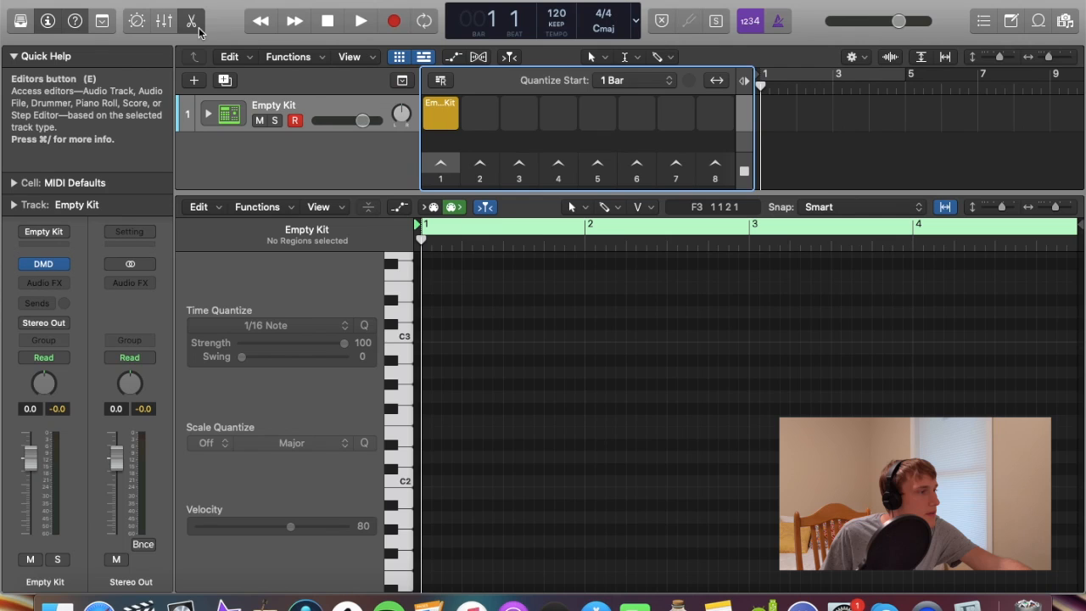
{"action": "left_click", "coordinate": [75, 20]}
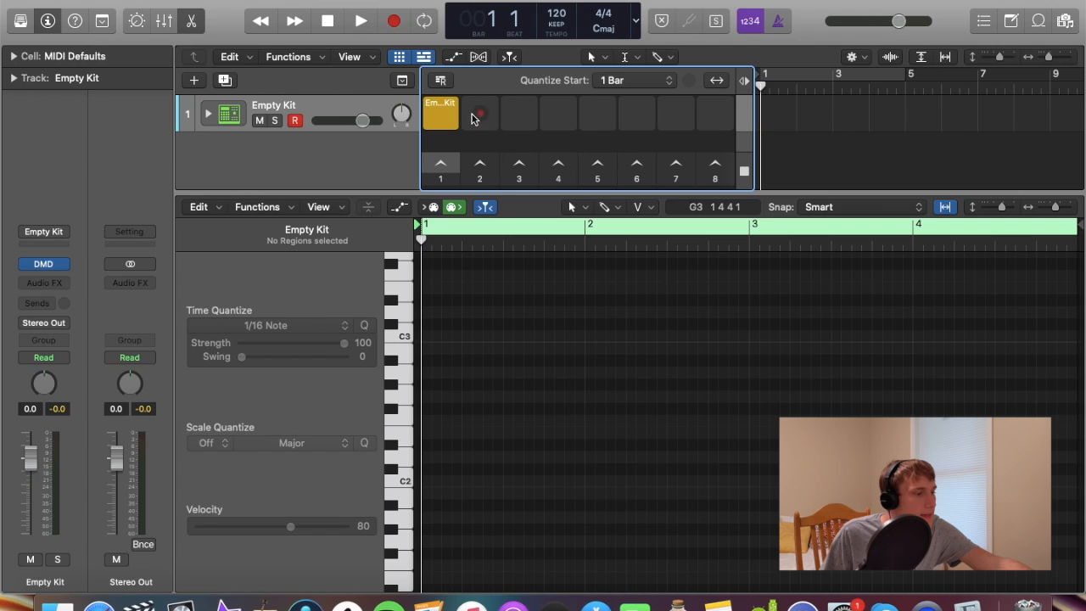
{"action": "left_click", "coordinate": [439, 110]}
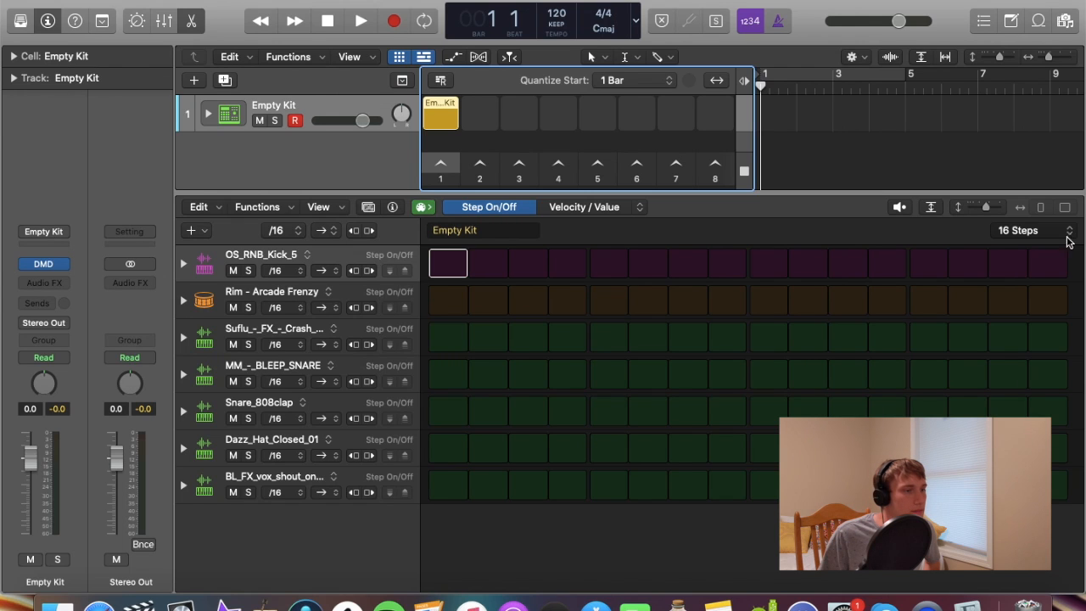
{"action": "left_click", "coordinate": [1043, 229]}
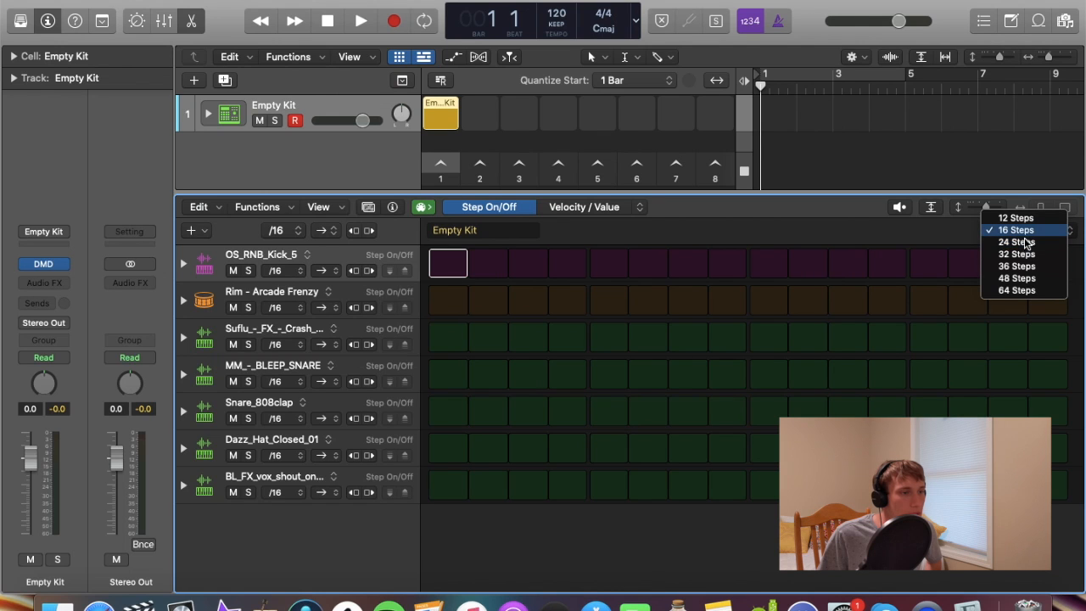
{"action": "left_click", "coordinate": [1025, 255]}
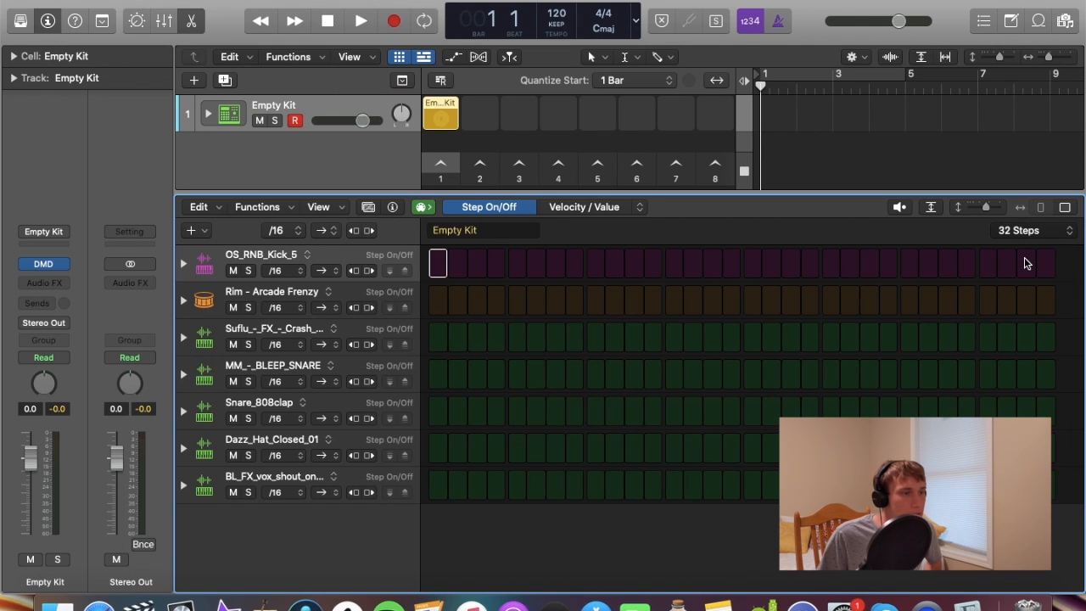
Try a pattern length of 64 steps, switch between its two pages, and return to 32 steps
{"action": "left_click", "coordinate": [1006, 237]}
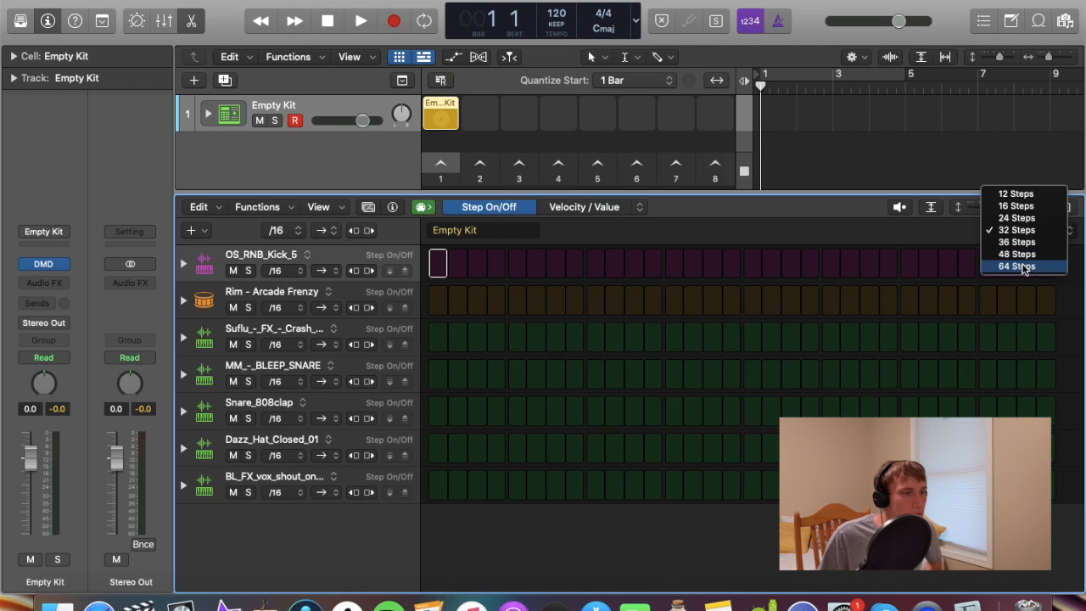
{"action": "left_click", "coordinate": [1020, 263]}
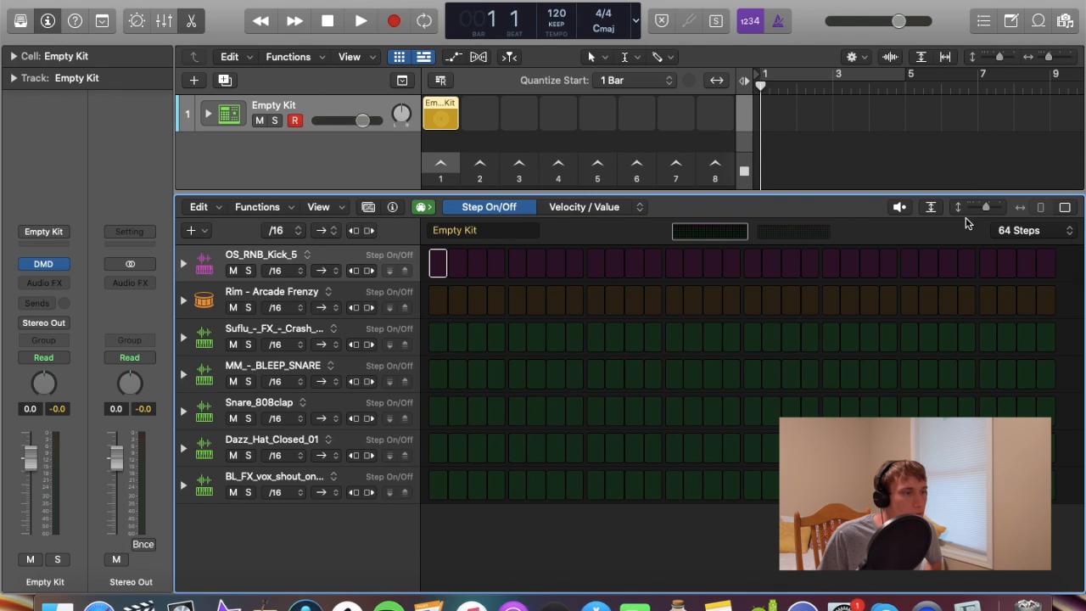
{"action": "left_click", "coordinate": [1017, 230]}
{"action": "left_click", "coordinate": [1018, 230]}
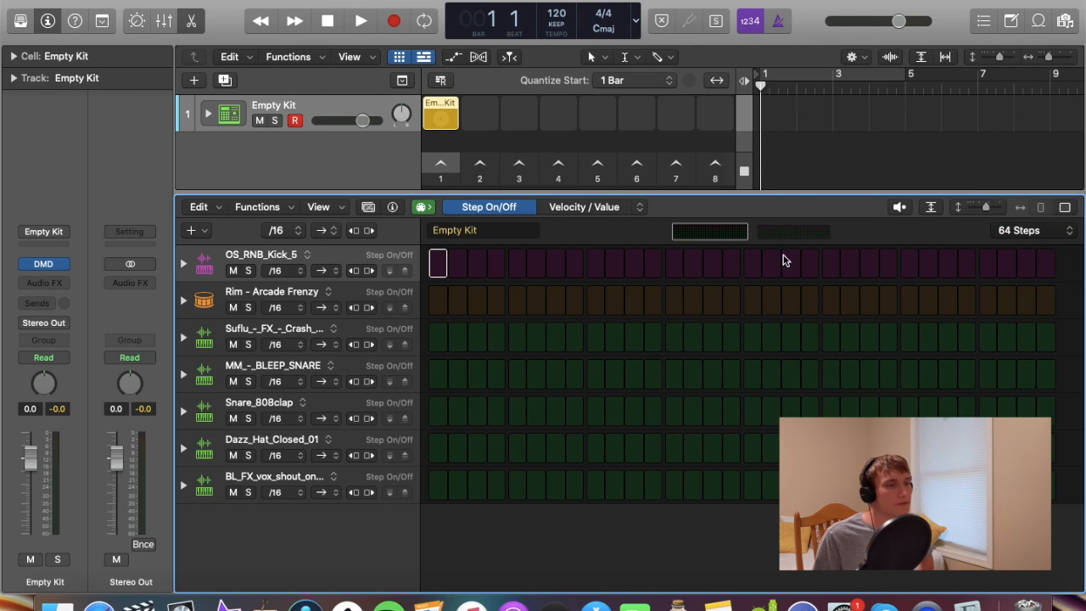
{"action": "left_click", "coordinate": [792, 231]}
{"action": "left_click", "coordinate": [710, 231]}
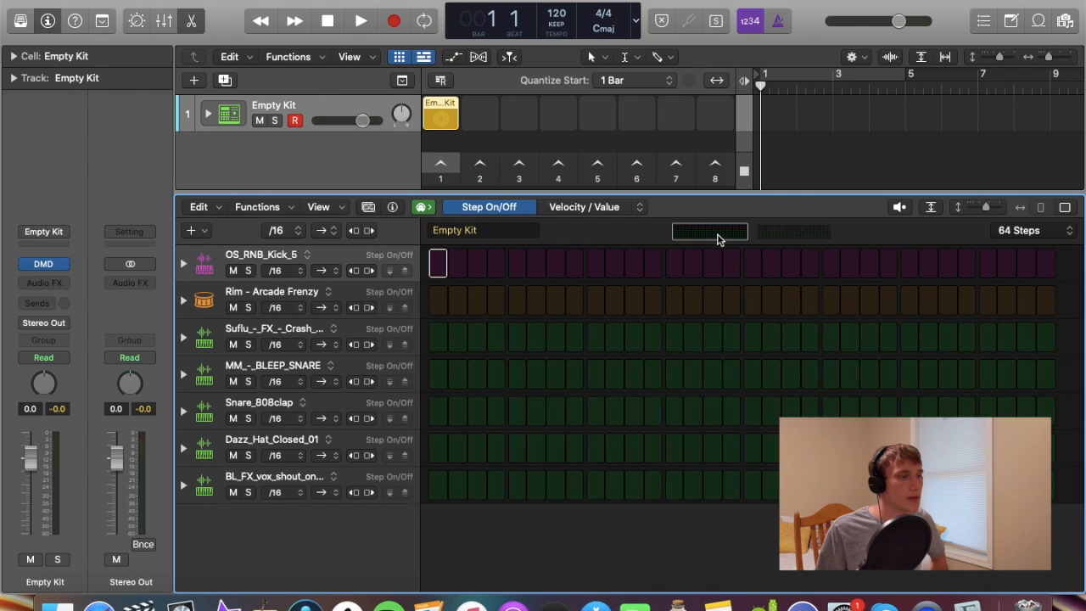
{"action": "left_click", "coordinate": [798, 232]}
{"action": "left_click", "coordinate": [733, 234]}
{"action": "left_click", "coordinate": [1028, 234]}
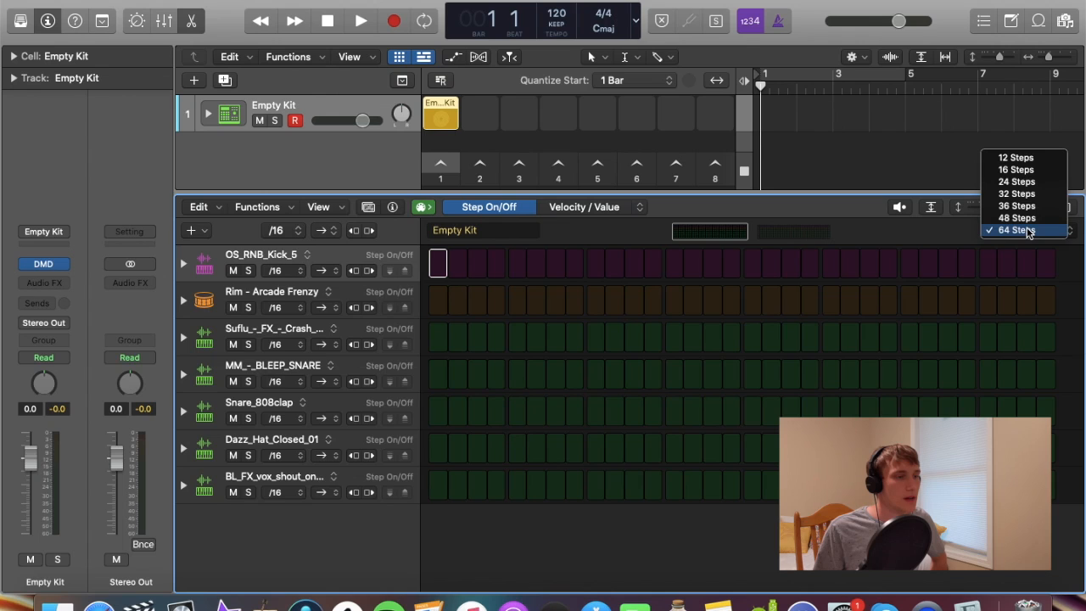
{"action": "left_click", "coordinate": [1026, 195]}
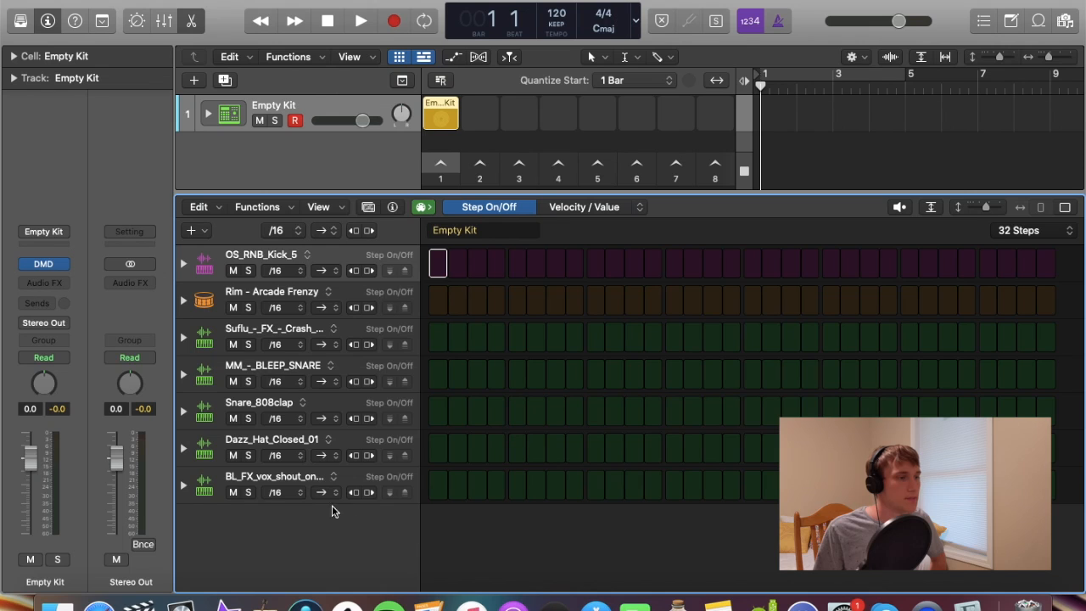
Turn on step 1 in the OS_RNB_Kick_5 and Suflu crash rows, and try Snare_808clap on step 5
{"action": "left_click", "coordinate": [439, 264]}
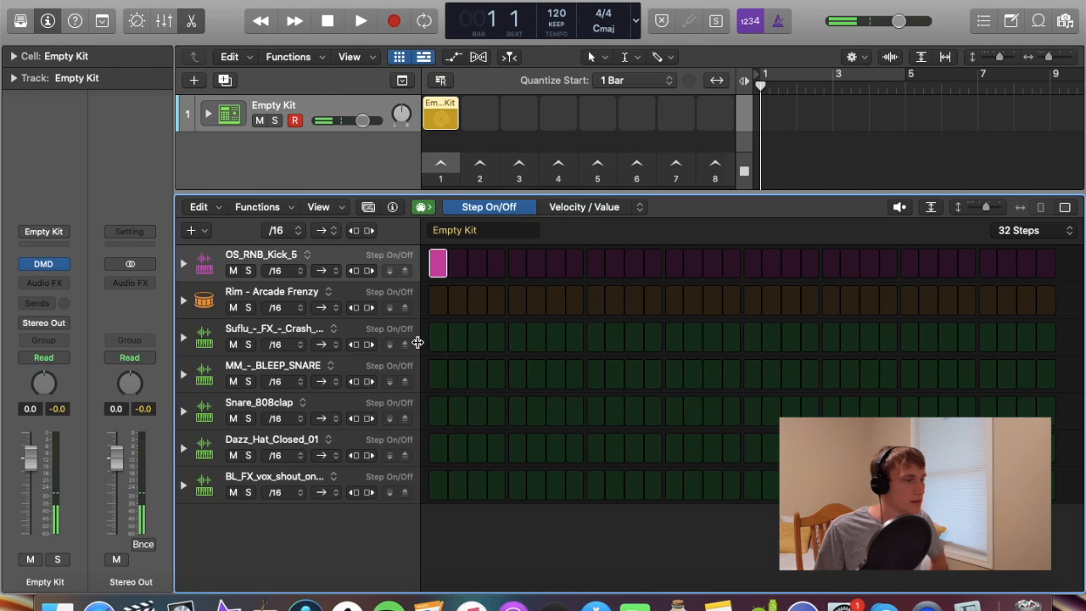
{"action": "left_click", "coordinate": [437, 337]}
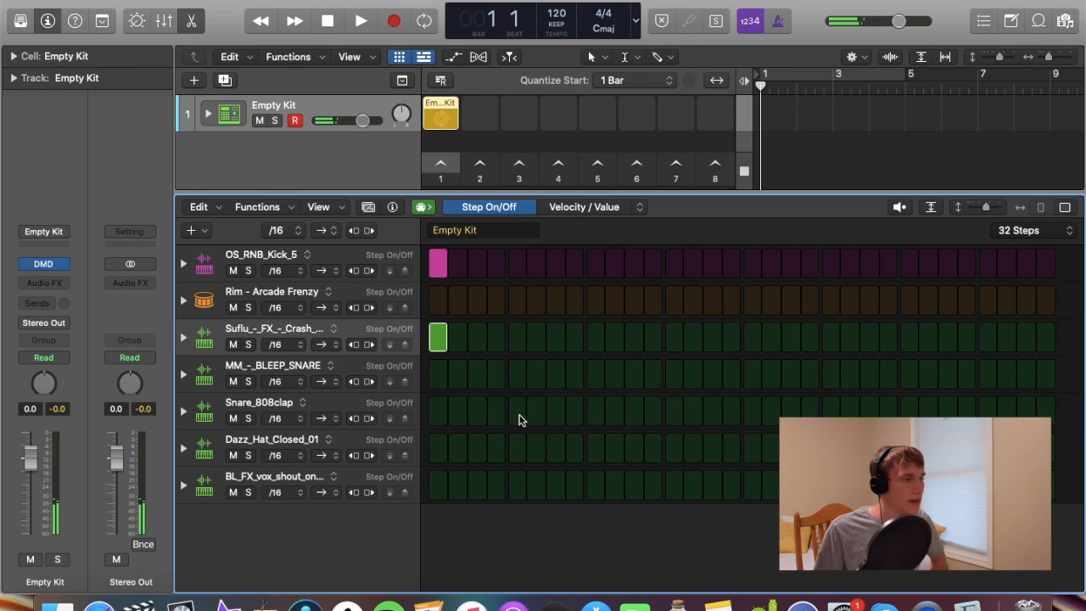
{"action": "left_click", "coordinate": [520, 422]}
{"action": "left_click", "coordinate": [519, 414]}
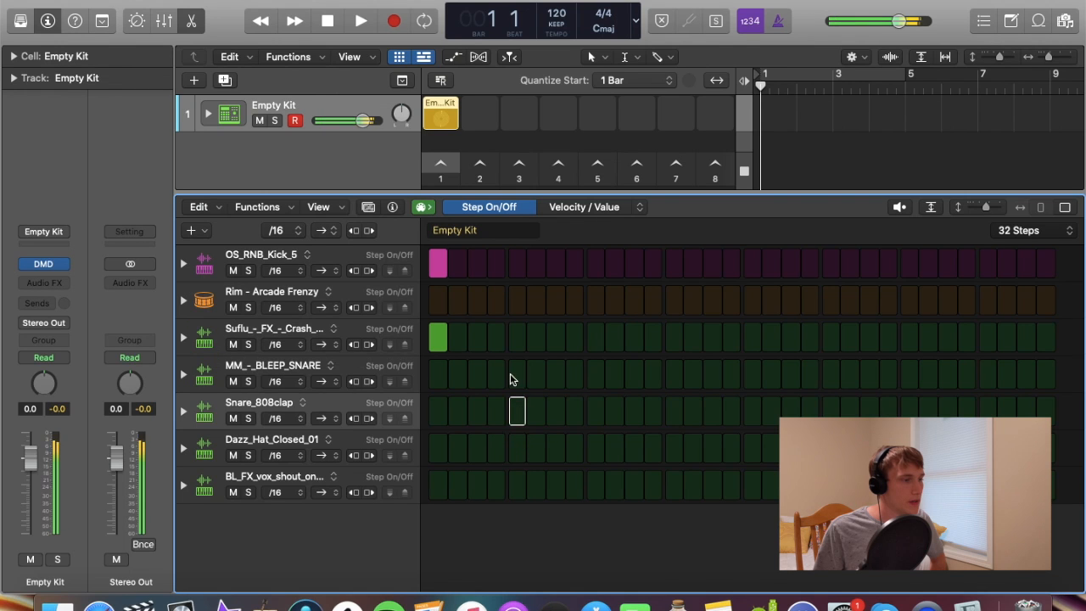
Place MM_-_BLEEP_SNARE hits on steps 5, 13, 21 and 29 of the pattern
{"action": "left_click", "coordinate": [511, 377]}
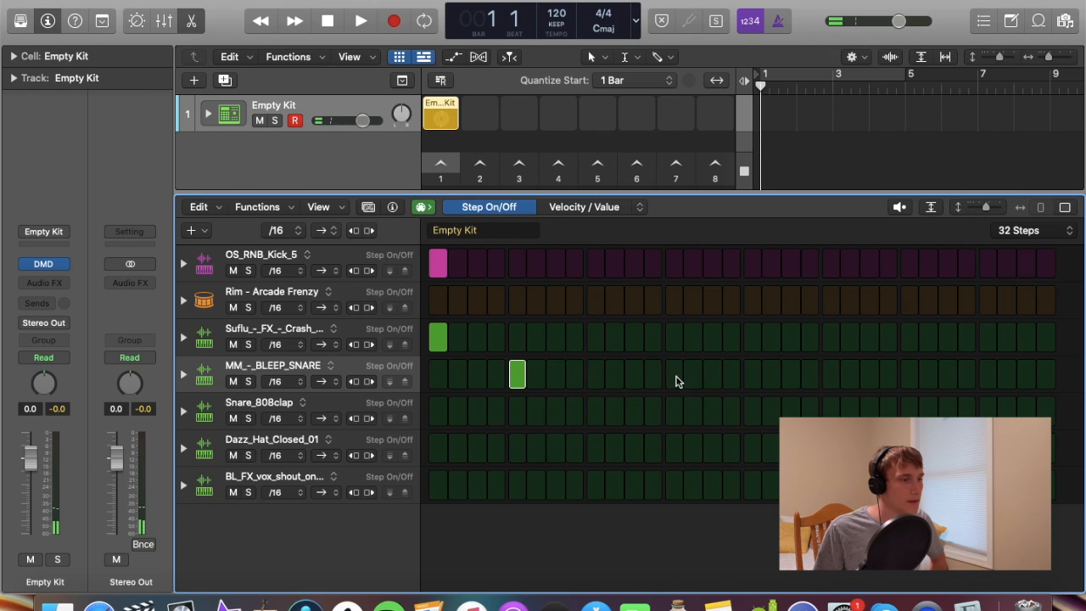
{"action": "left_click", "coordinate": [674, 375]}
{"action": "left_click", "coordinate": [830, 376]}
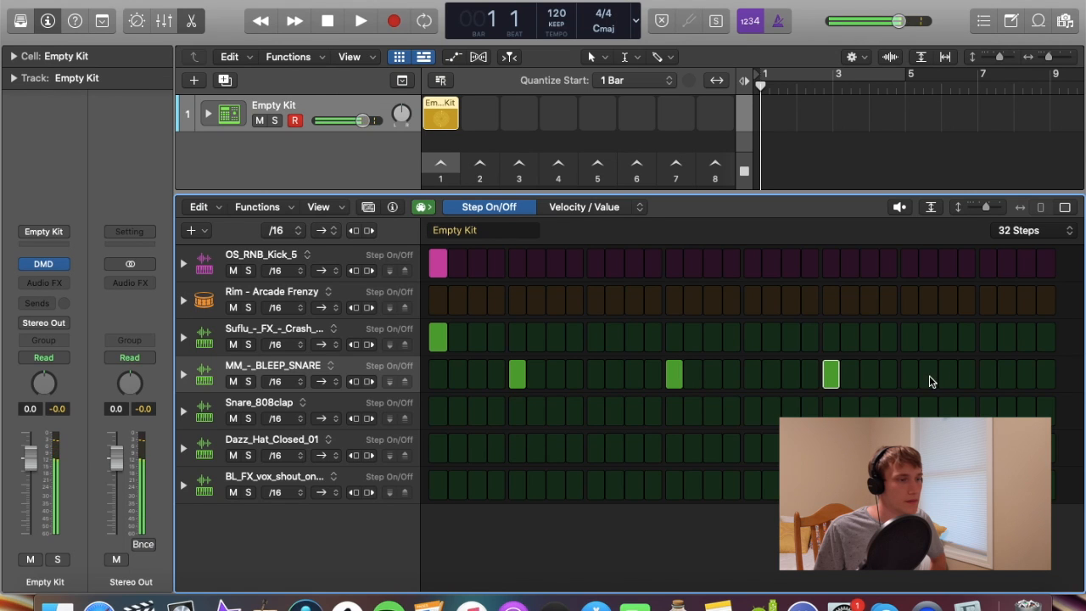
{"action": "left_click", "coordinate": [986, 376]}
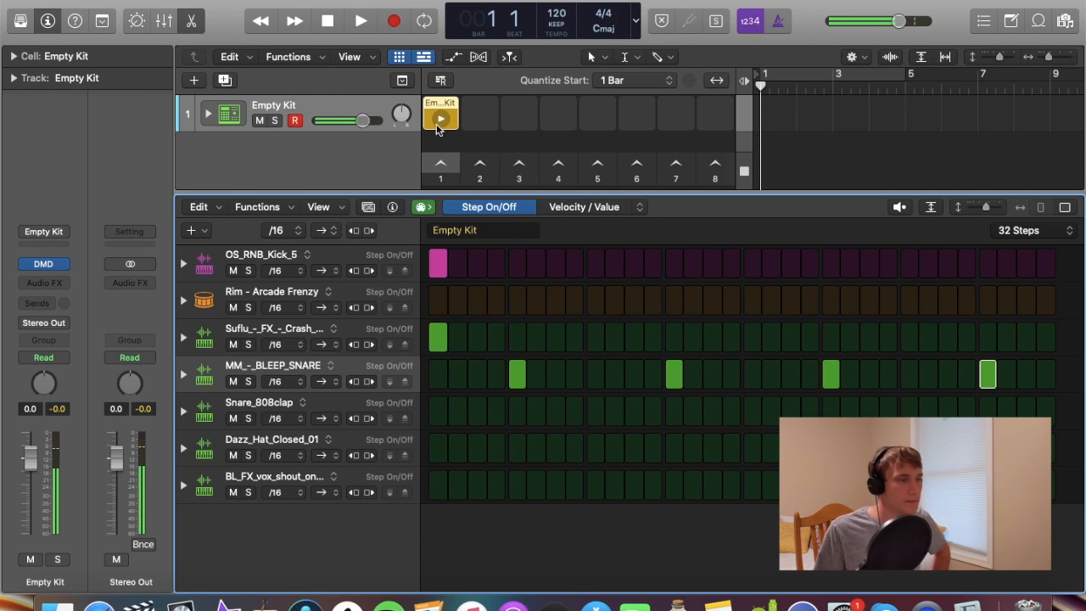
Play the Empty Kit cell, add a kick on step 7 after trying step 8, and remove the crash from step 1
{"action": "left_click", "coordinate": [439, 121]}
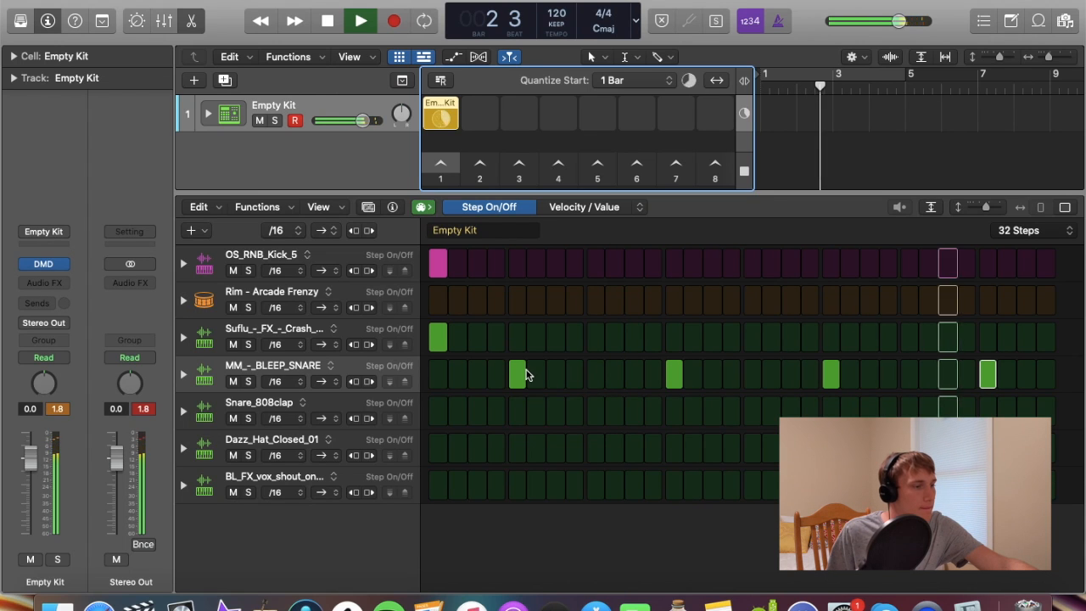
{"action": "left_click", "coordinate": [575, 265]}
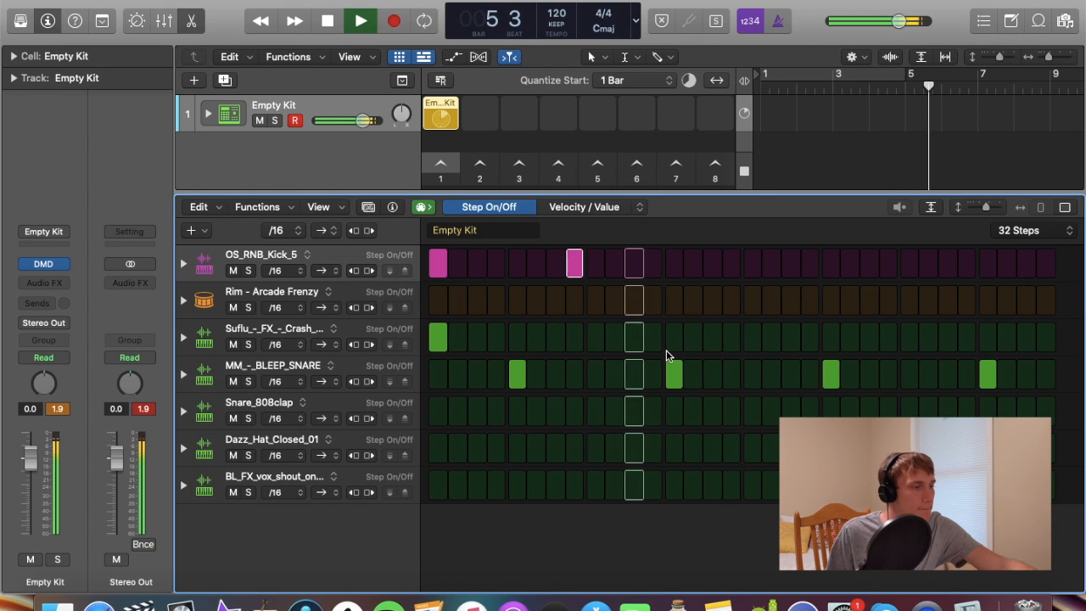
{"action": "left_click", "coordinate": [572, 265]}
{"action": "left_click", "coordinate": [554, 265]}
{"action": "left_click", "coordinate": [437, 337]}
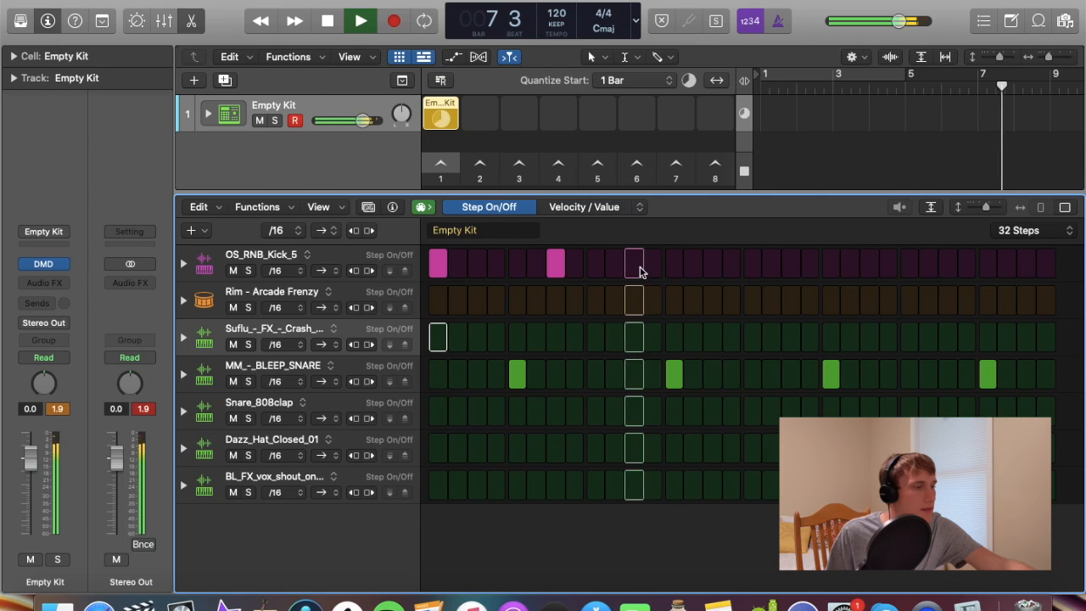
Try kick placements between steps 16 and 19 during playback, settling on kicks at steps 16 and 17
{"action": "left_click", "coordinate": [752, 264]}
{"action": "left_click", "coordinate": [790, 264]}
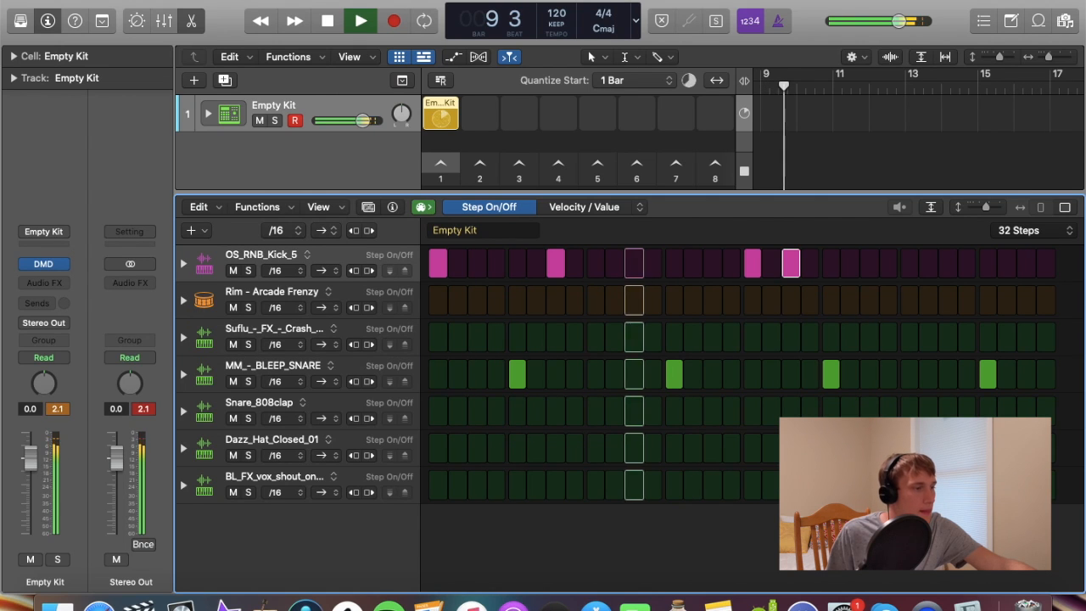
{"action": "left_click", "coordinate": [790, 264]}
{"action": "left_click", "coordinate": [771, 265]}
{"action": "left_click", "coordinate": [753, 265]}
{"action": "left_click", "coordinate": [731, 264]}
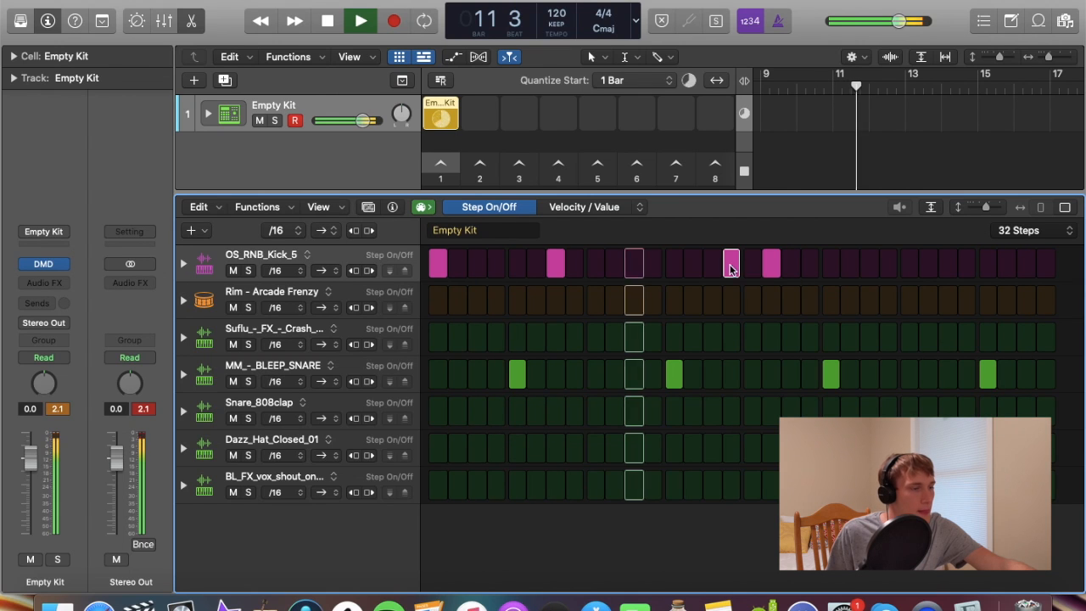
{"action": "left_click", "coordinate": [763, 268]}
{"action": "left_click", "coordinate": [754, 266]}
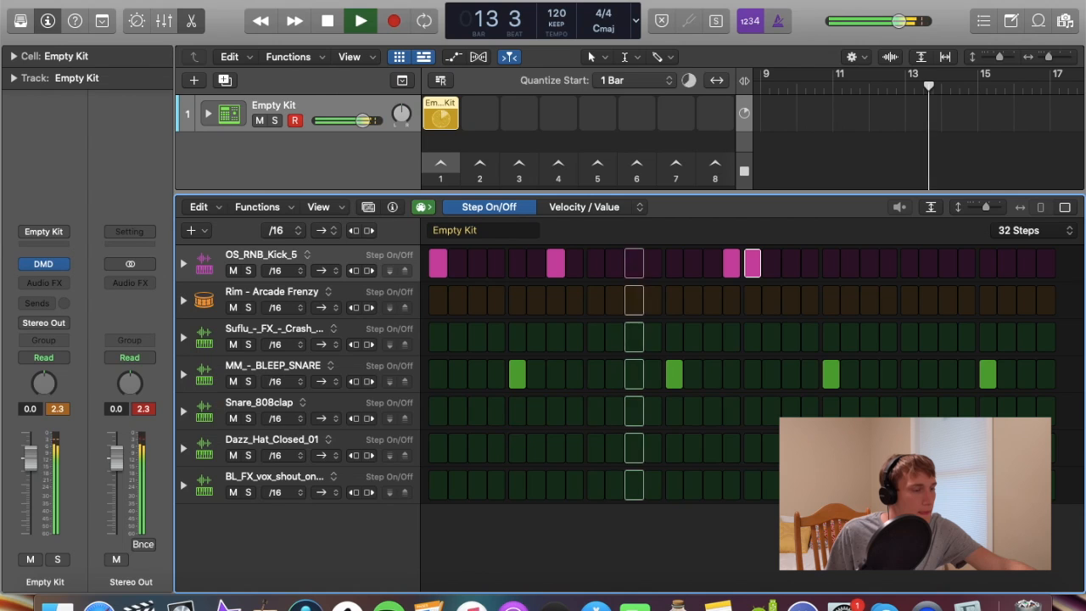
Try OS_RNB_Kick_5 hits on steps 19 and 24 during playback, settling on kicks at steps 20 and 23
{"action": "left_click", "coordinate": [789, 265]}
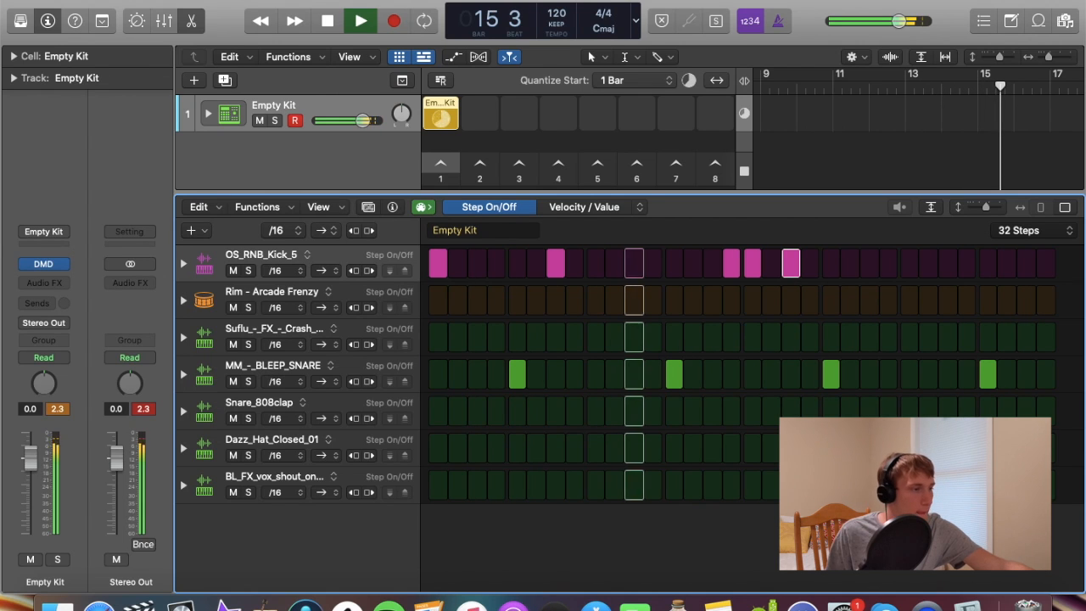
{"action": "left_click", "coordinate": [792, 265]}
{"action": "left_click", "coordinate": [810, 264]}
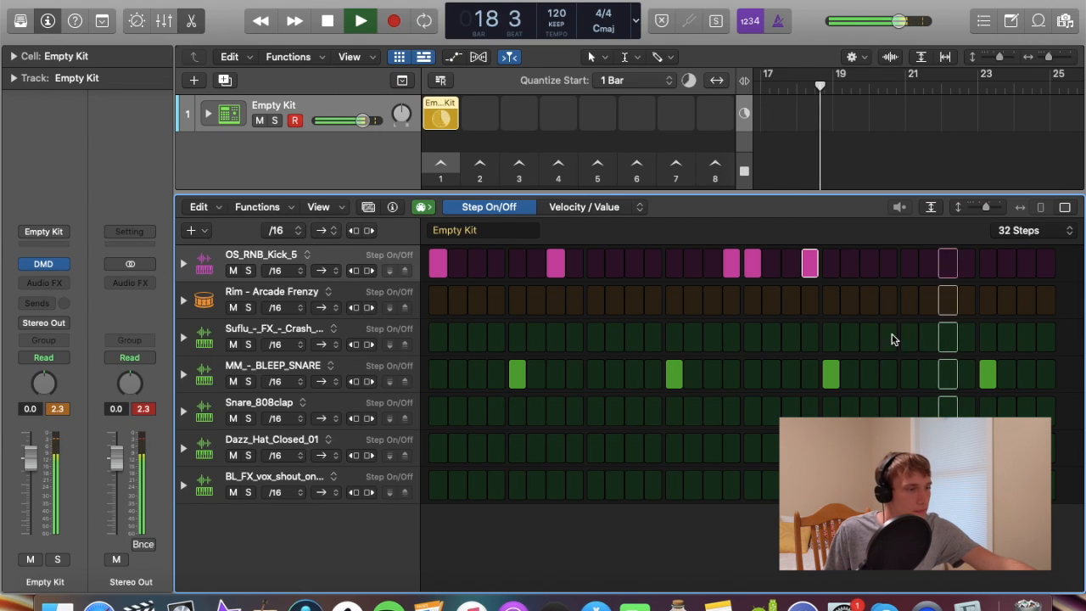
{"action": "left_click", "coordinate": [888, 264]}
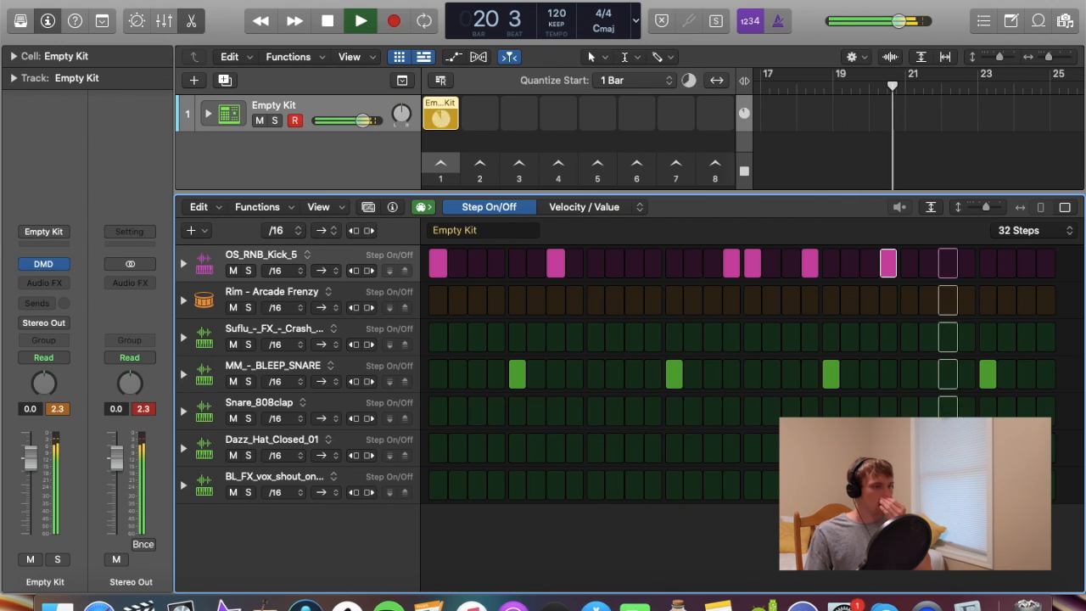
{"action": "left_click", "coordinate": [888, 264]}
{"action": "left_click", "coordinate": [869, 264]}
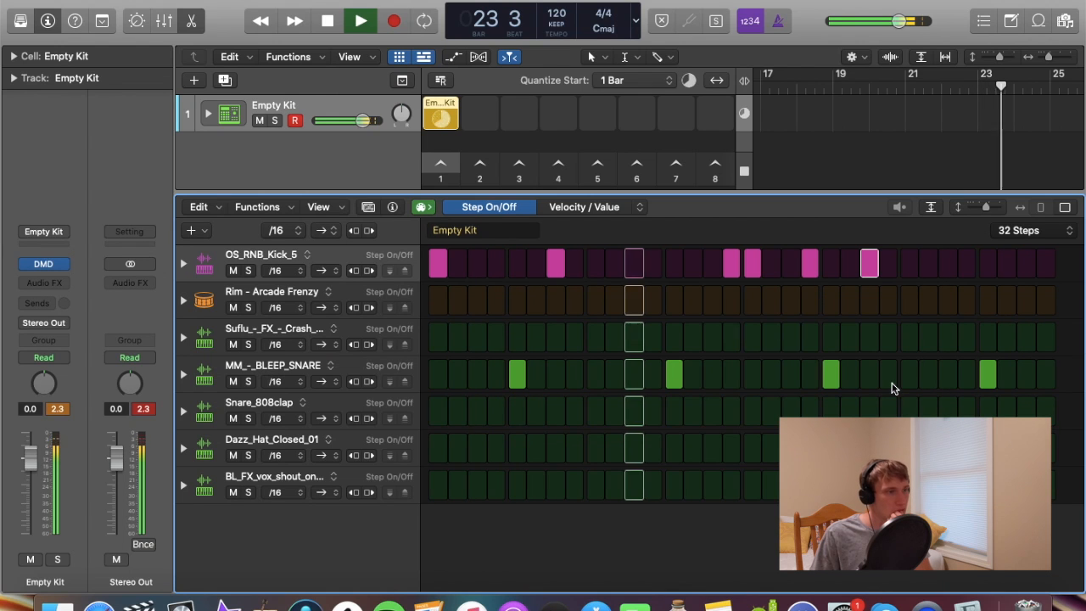
Complete the OS_RNB_Kick_5 row with kicks on steps 27 and 31
{"action": "left_click", "coordinate": [1026, 263]}
{"action": "left_click", "coordinate": [1027, 263]}
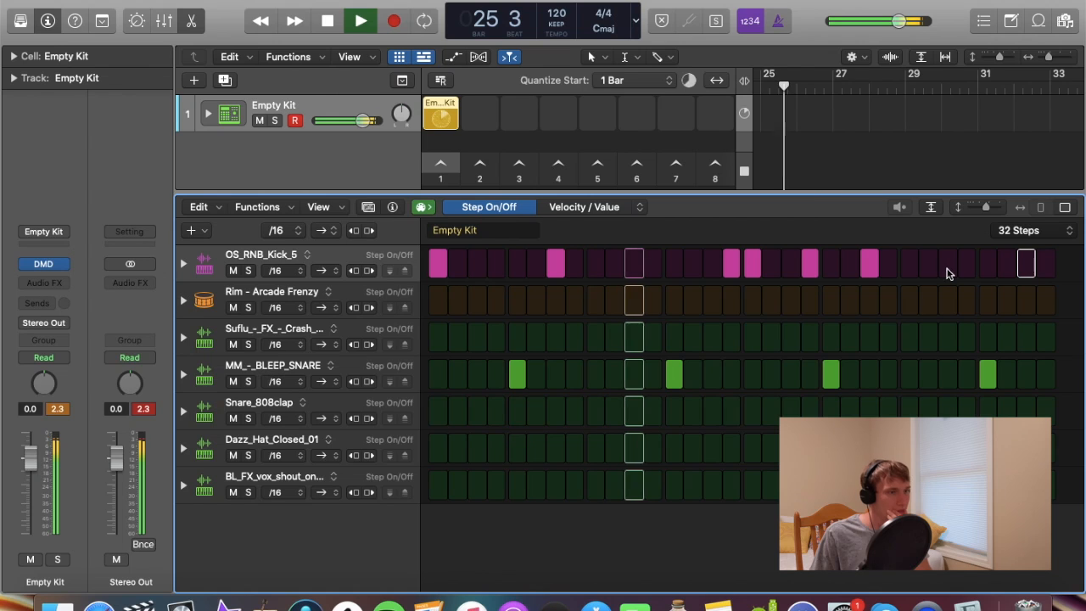
{"action": "left_click", "coordinate": [947, 263]}
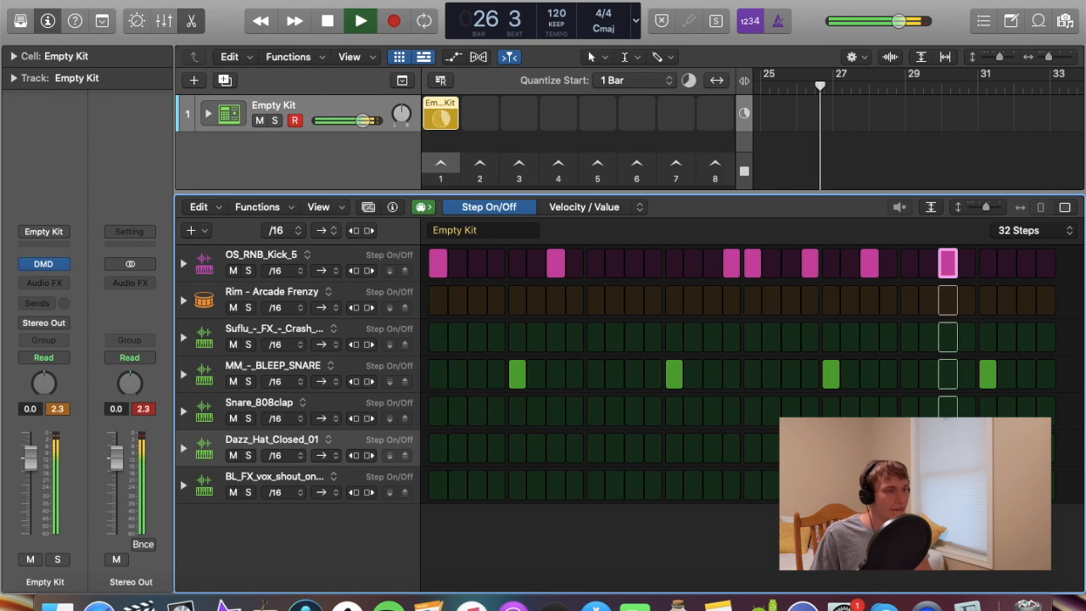
{"action": "left_click", "coordinate": [1027, 264]}
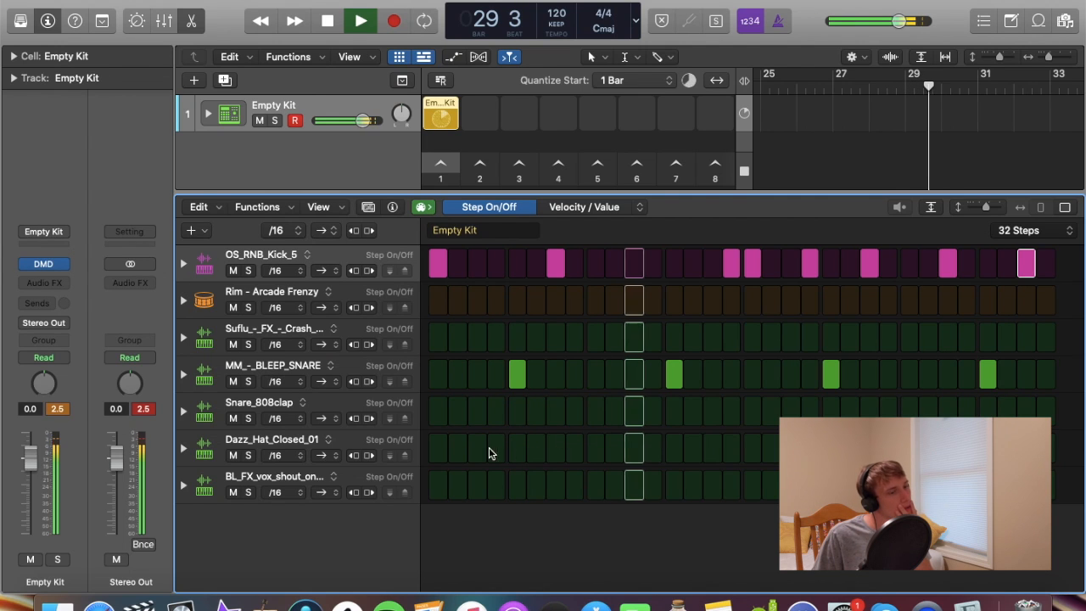
Fill all 32 steps of the Dazz_Hat_Closed_01 row and audition the pattern
{"action": "left_click_drag", "start_coordinate": [438, 450], "coordinate": [1047, 450]}
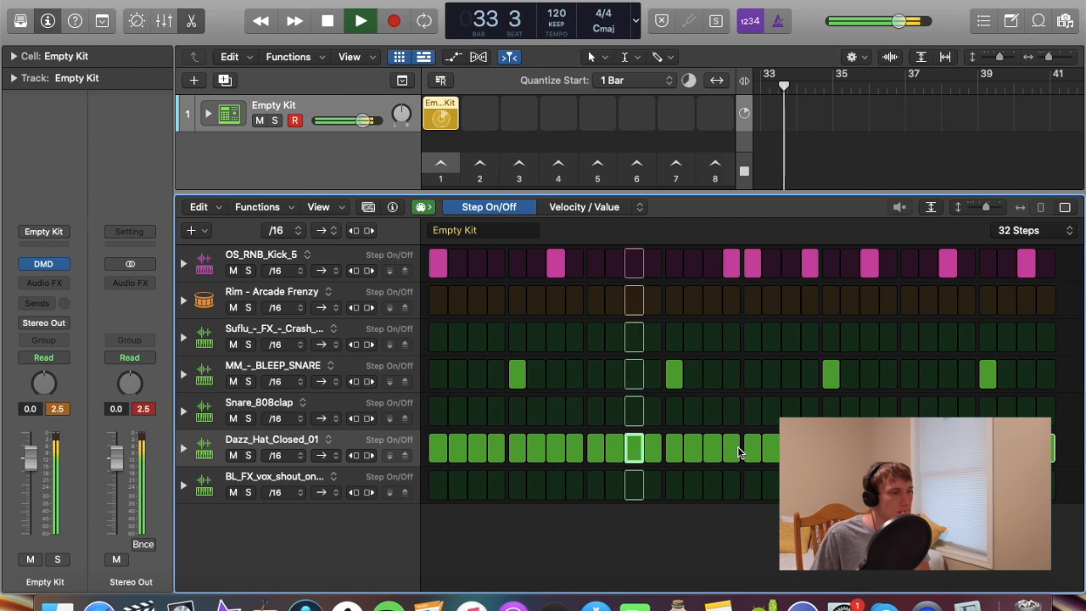
{"action": "key", "text": "space"}
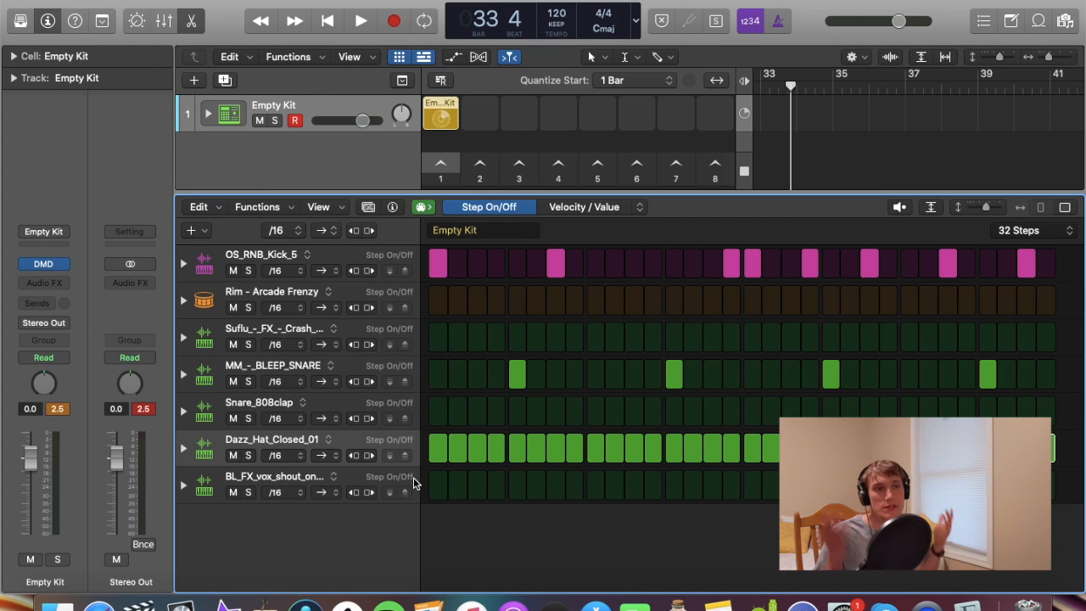
{"action": "key", "text": "space"}
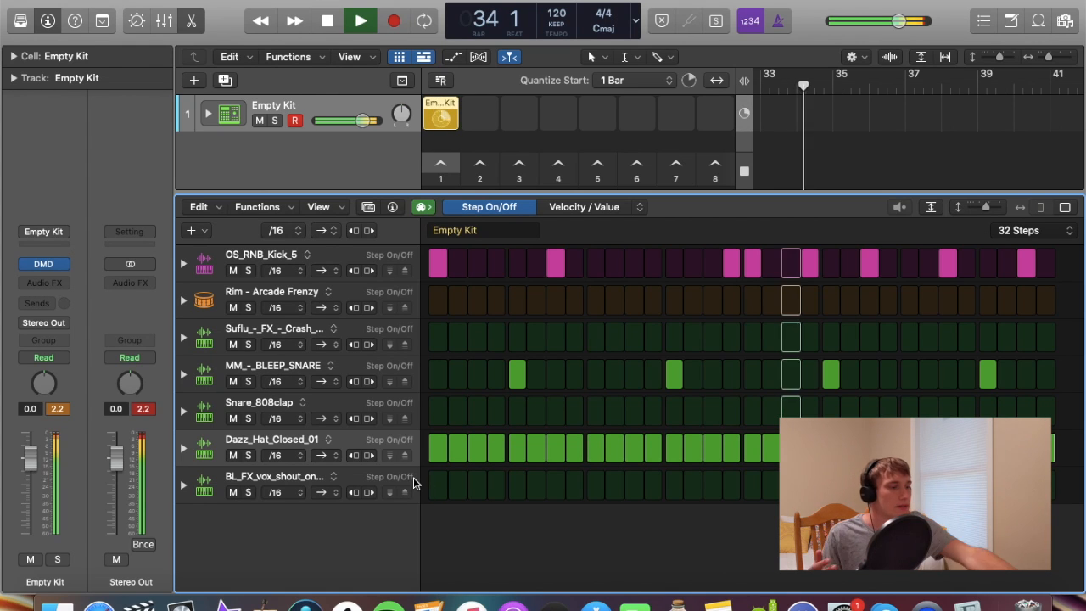
{"action": "key", "text": "space"}
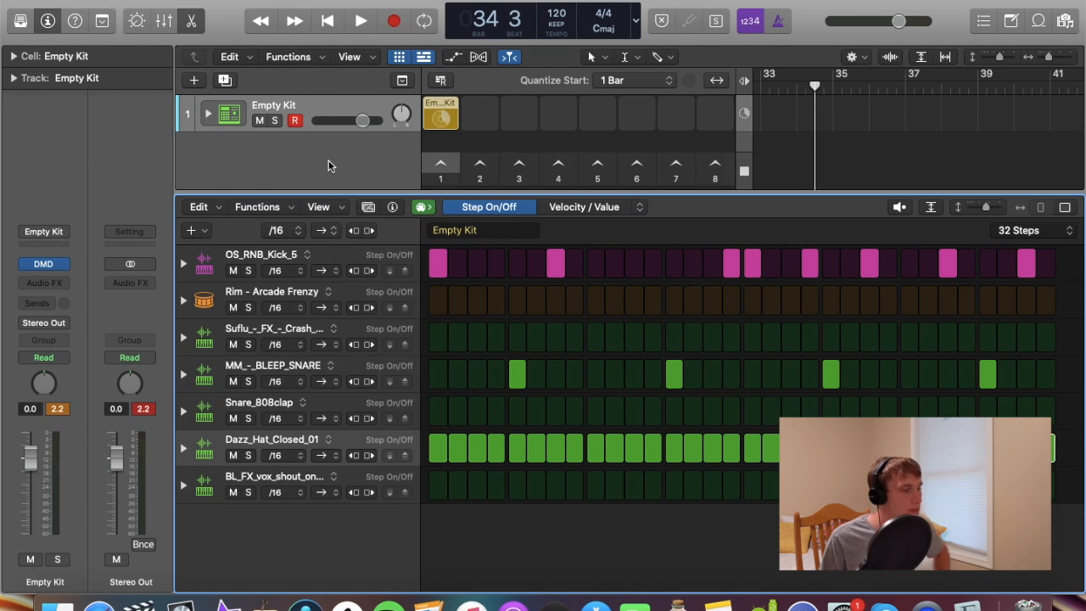
Add a software instrument track below Empty Kit and load Ultrabeat as its instrument
{"action": "double_click", "coordinate": [345, 187]}
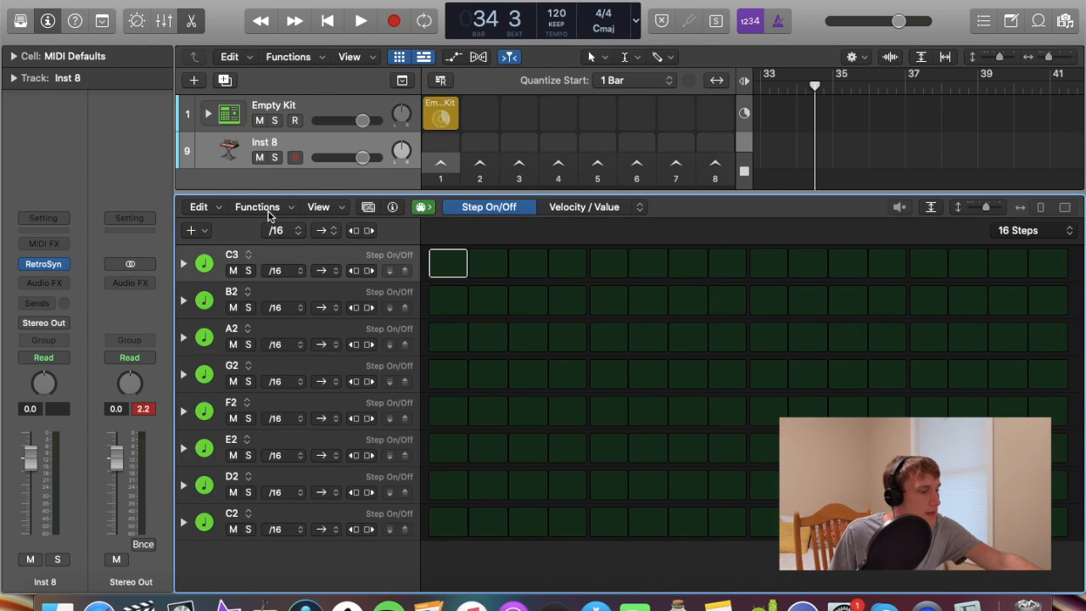
{"action": "left_click", "coordinate": [50, 271]}
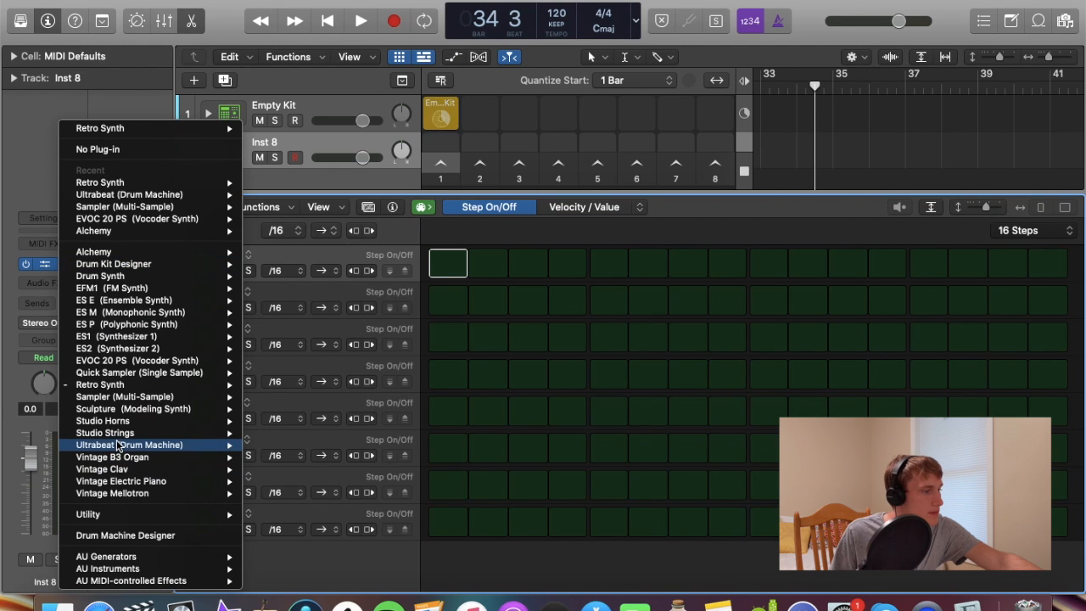
{"action": "left_click", "coordinate": [290, 448]}
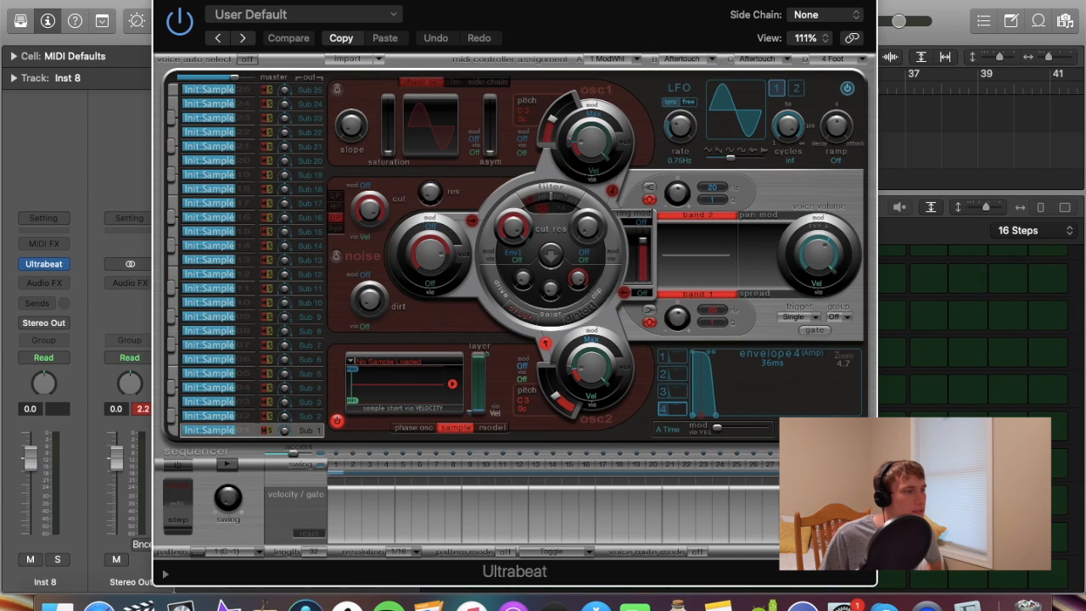
Try Ultrabeat's step sequencer in full view, close the plug-in, and delete the Ultrabeat track
{"action": "left_click", "coordinate": [178, 517]}
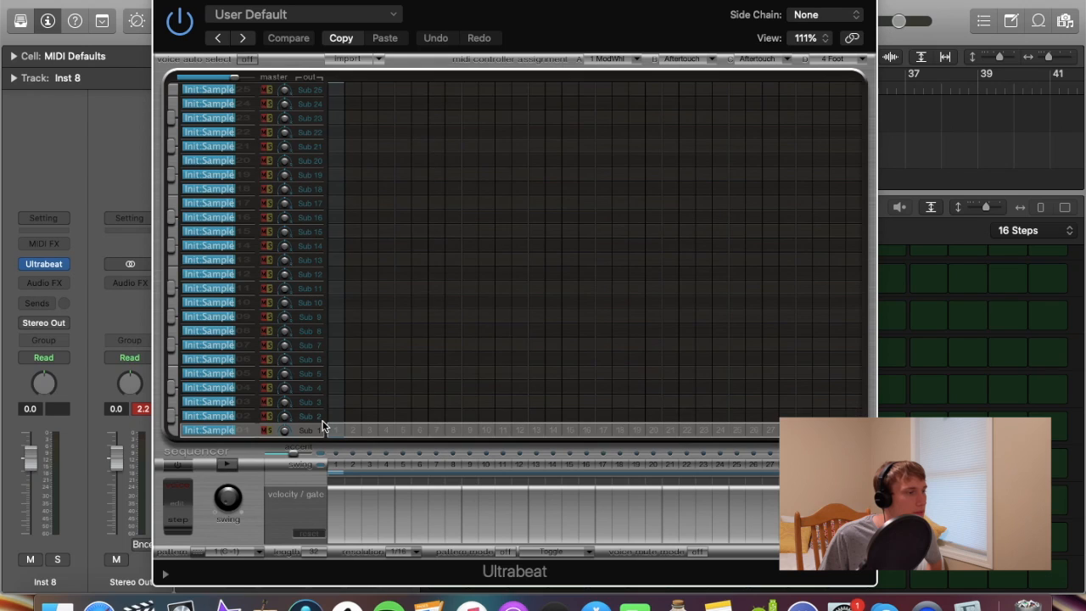
{"action": "left_click", "coordinate": [229, 465]}
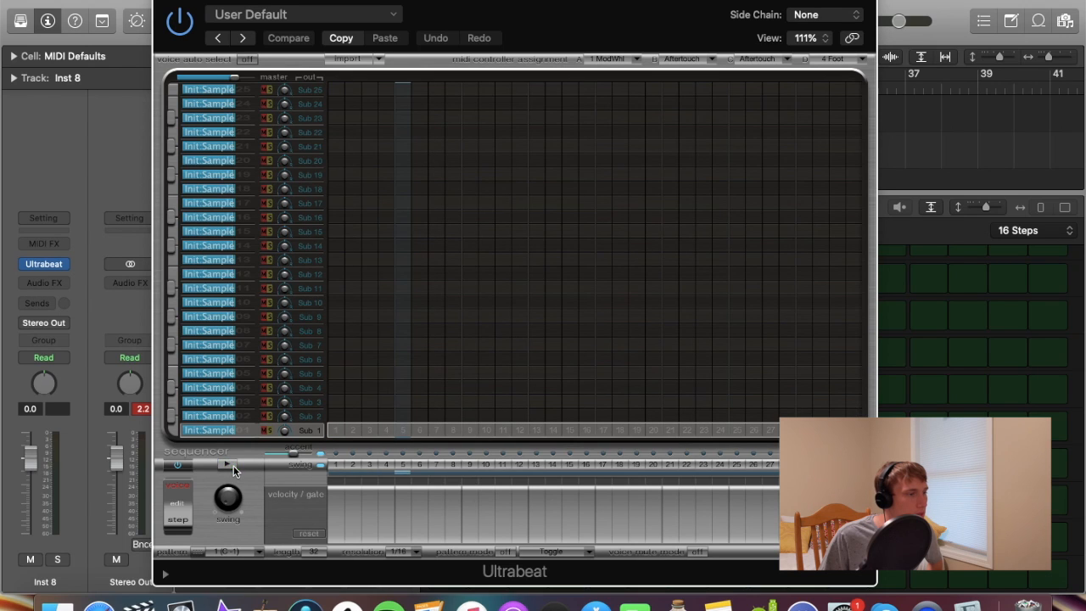
{"action": "left_click", "coordinate": [179, 463]}
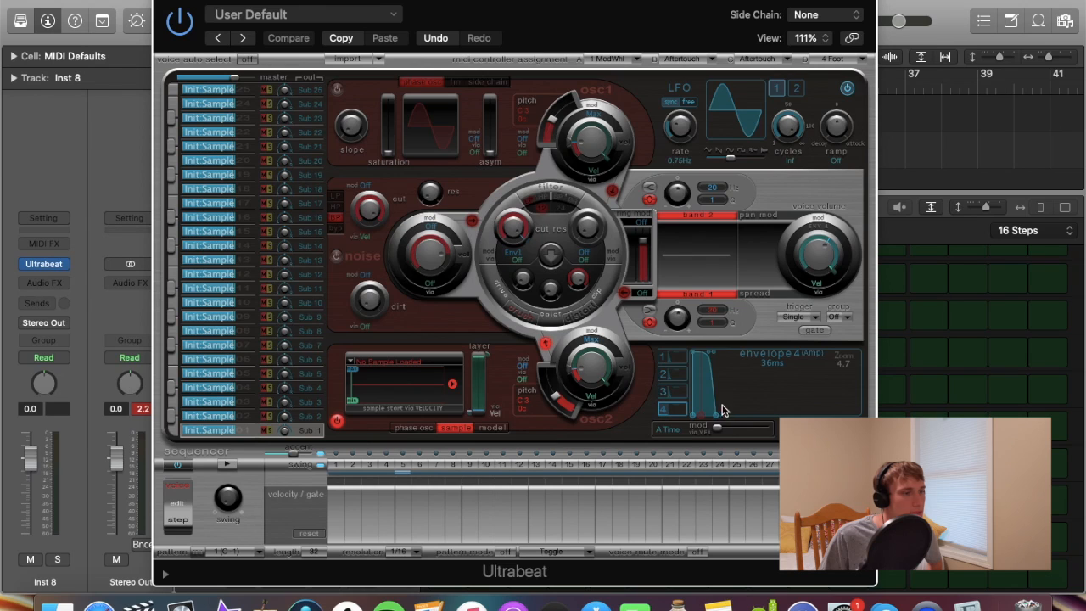
{"action": "left_click", "coordinate": [162, 4]}
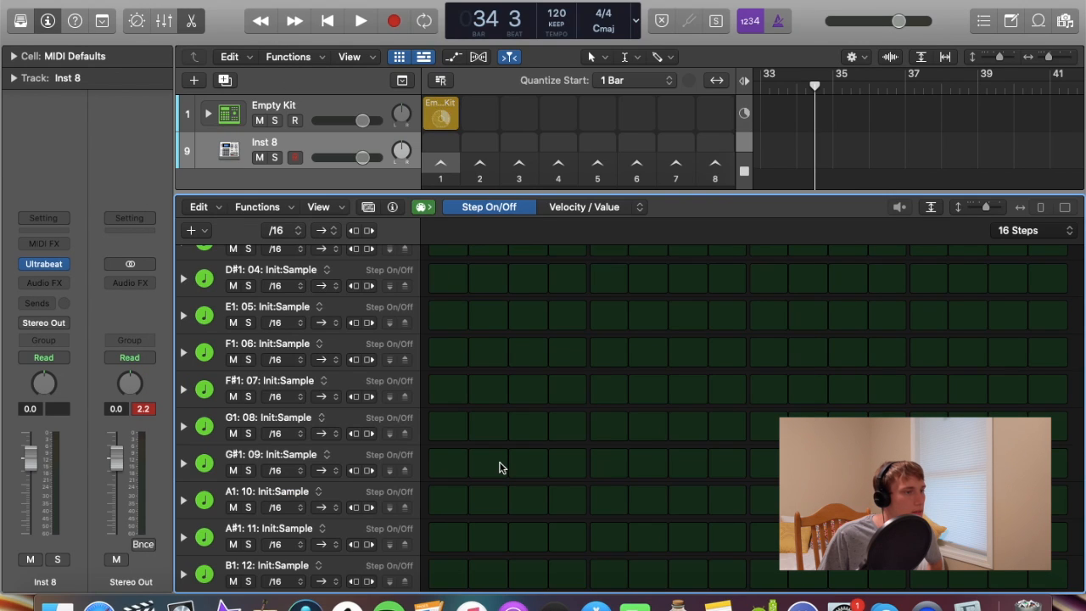
{"action": "left_click", "coordinate": [323, 151]}
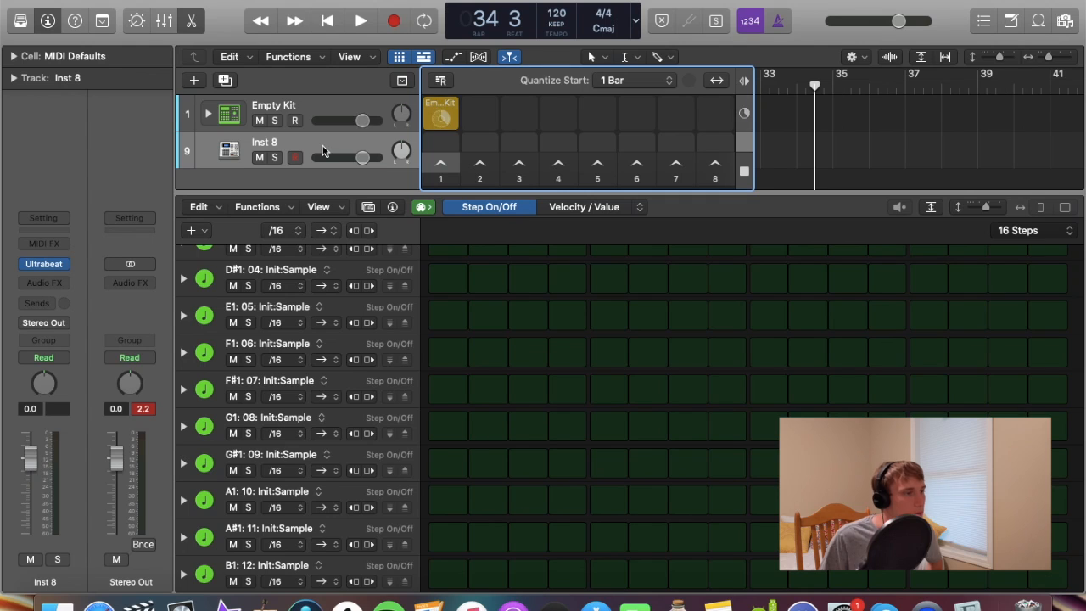
{"action": "key", "text": "super+BackSpace"}
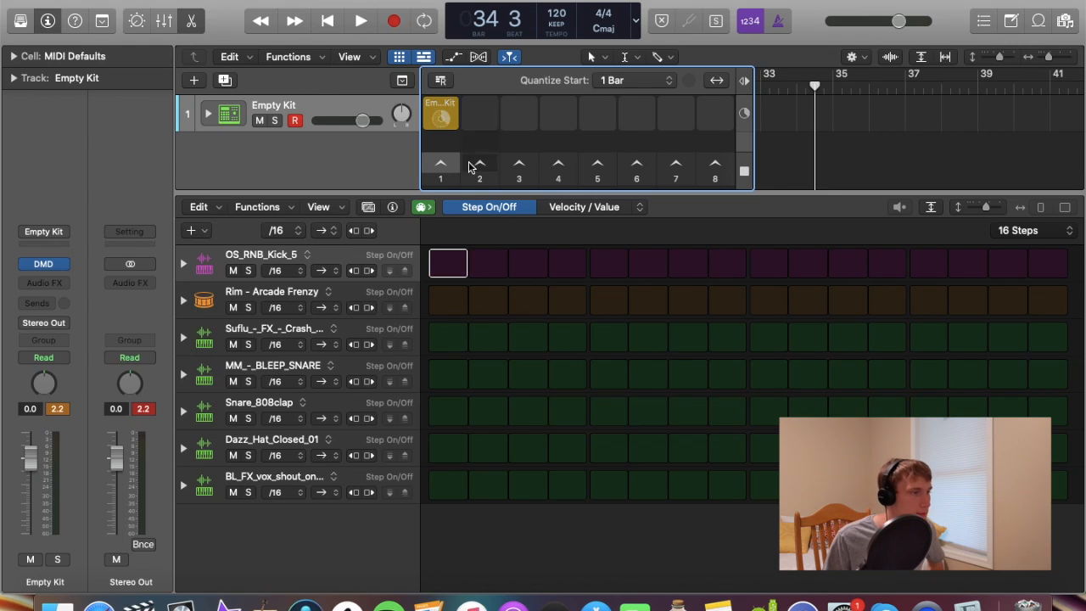
Play the Empty Kit cell and lower the track's volume to -4.2 dB
{"action": "left_click", "coordinate": [441, 113]}
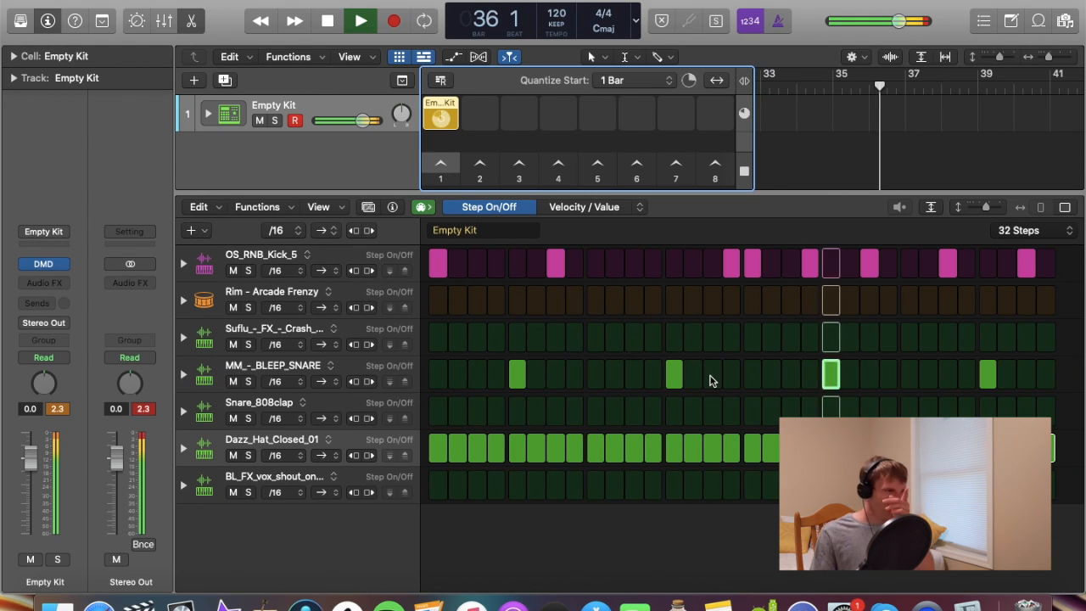
{"action": "key", "text": "space"}
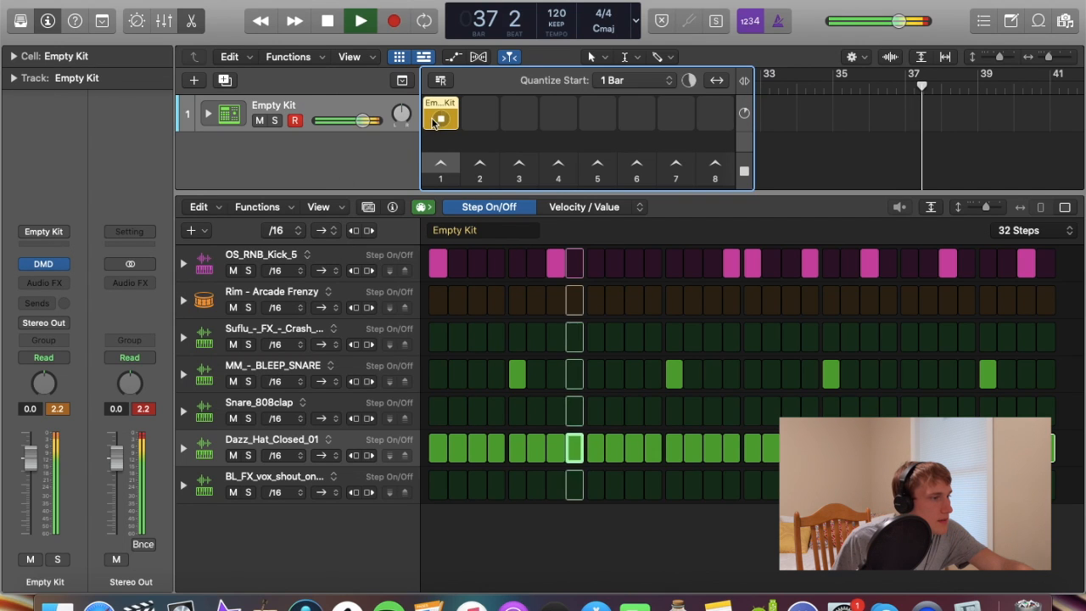
{"action": "left_click_drag", "start_coordinate": [367, 127], "coordinate": [356, 127]}
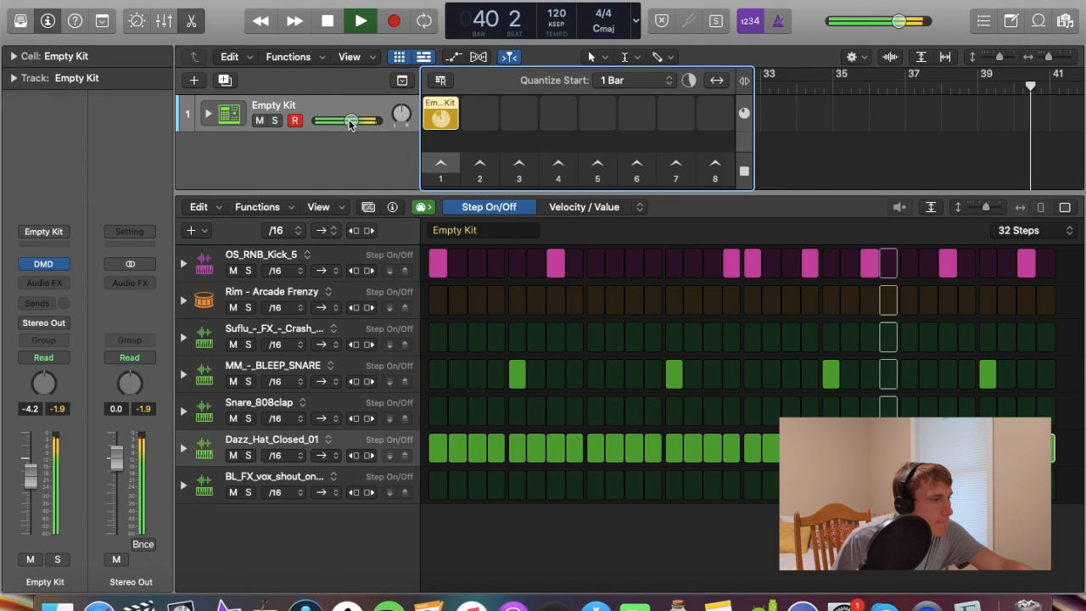
{"action": "key", "text": "space"}
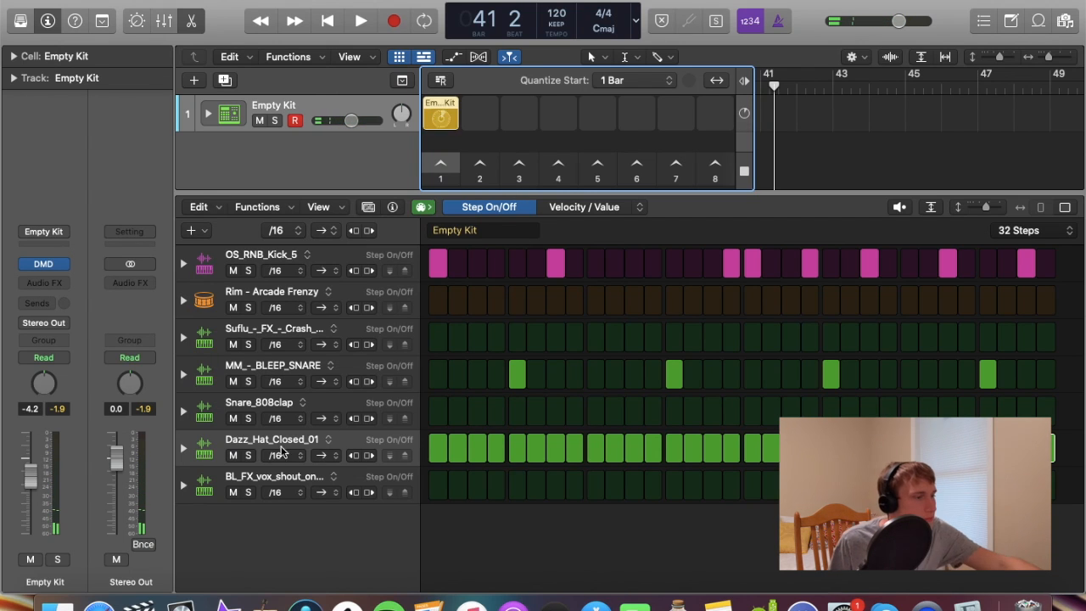
Expand the Dazz_Hat_Closed_01 row and vary its step velocities, with steps 1 to 8 at 74, 67, 78, 77, 74, 74, 83 and 58
{"action": "left_click", "coordinate": [184, 449]}
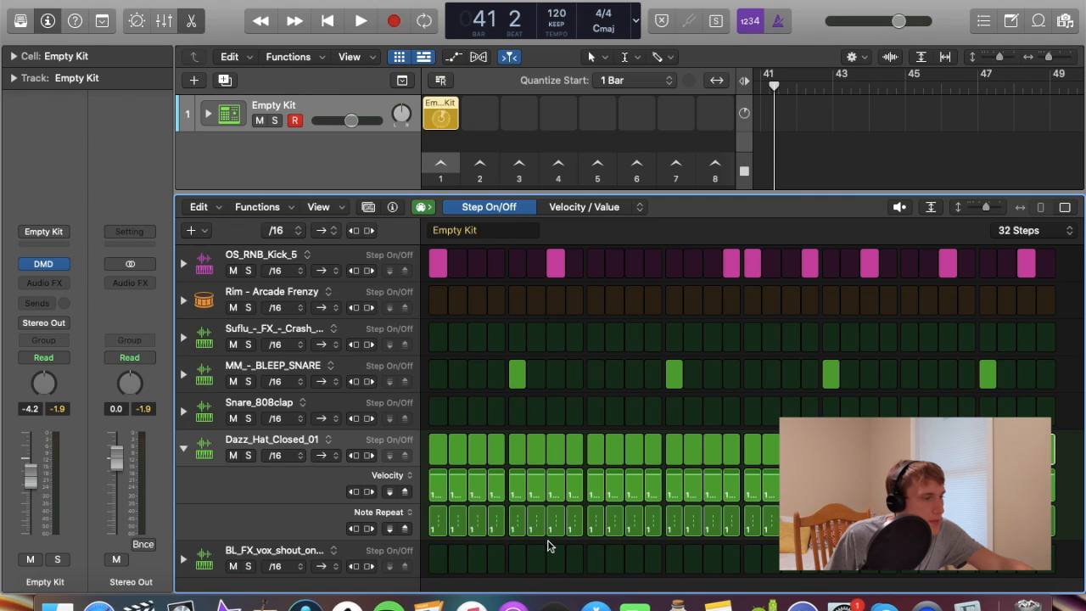
{"action": "key", "text": "space"}
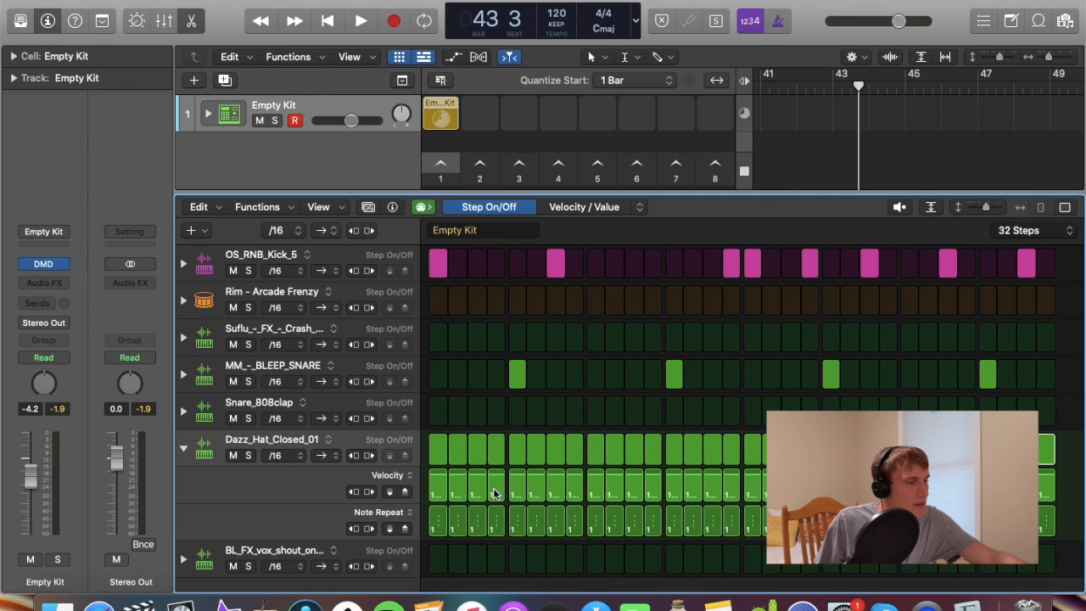
{"action": "mouse_move", "coordinate": [493, 487]}
{"action": "left_mouse_down"}
{"action": "mouse_move", "coordinate": [500, 496]}
{"action": "mouse_move", "coordinate": [497, 483]}
{"action": "left_mouse_up"}
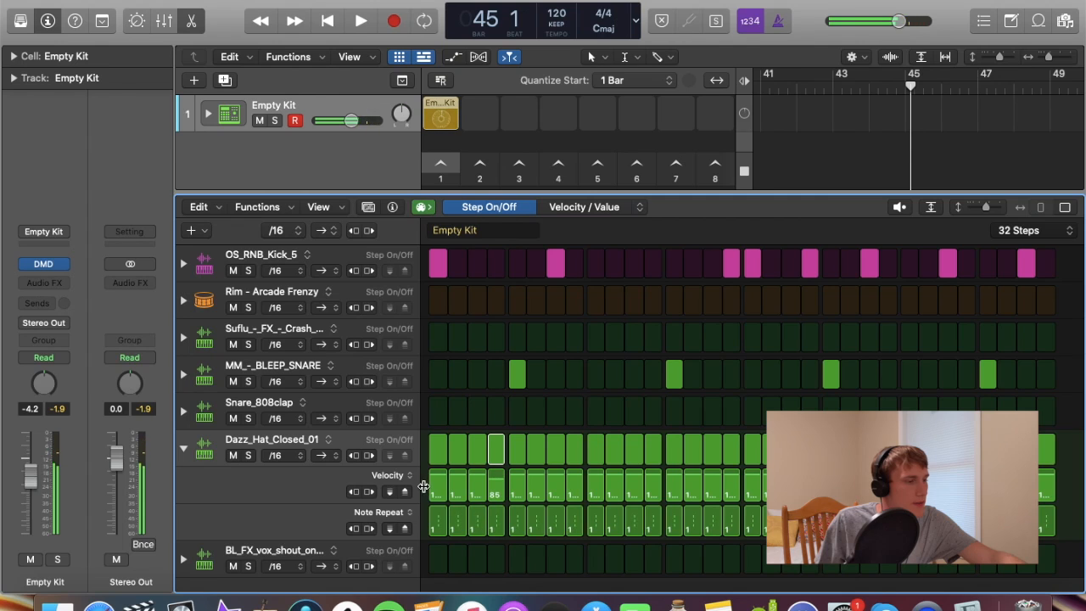
{"action": "left_click_drag", "start_coordinate": [432, 488], "coordinate": [723, 488]}
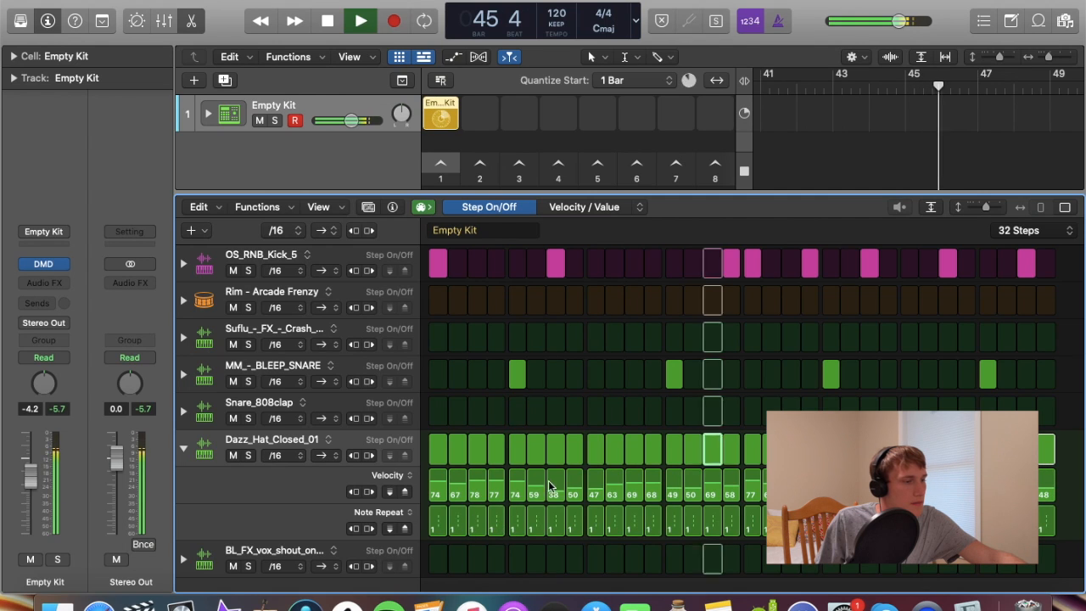
{"action": "mouse_move", "coordinate": [545, 488]}
{"action": "left_mouse_down"}
{"action": "mouse_move", "coordinate": [573, 488]}
{"action": "mouse_move", "coordinate": [557, 477]}
{"action": "mouse_move", "coordinate": [594, 485]}
{"action": "left_mouse_up"}
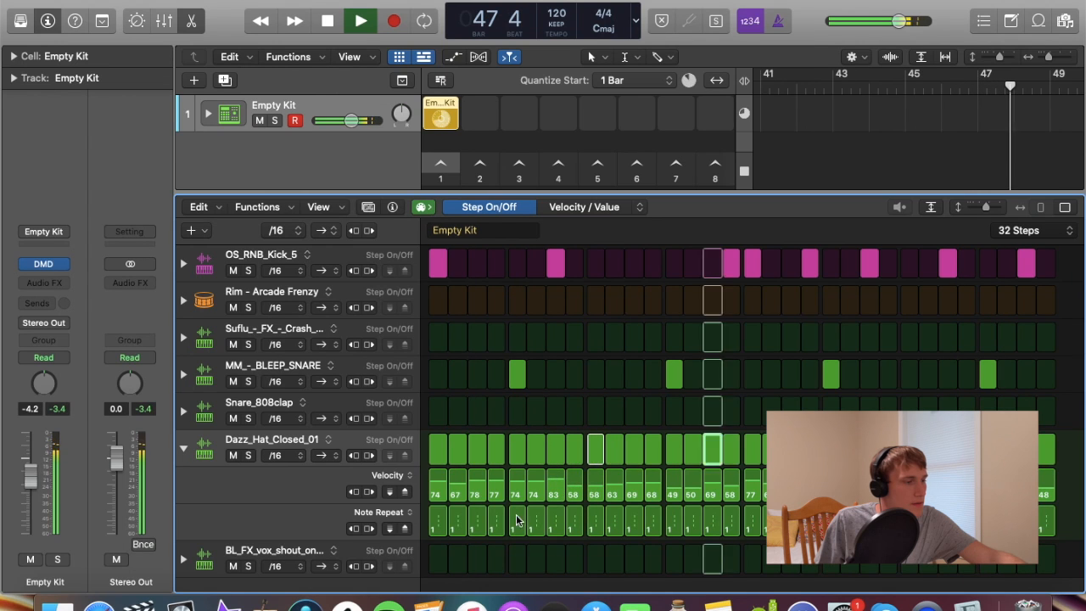
Set the closed hat's note repeat to 3 on step 1, 2 on step 3 and 4 on step 5, trying higher values on step 5
{"action": "mouse_move", "coordinate": [479, 524]}
{"action": "left_mouse_down"}
{"action": "mouse_move", "coordinate": [479, 509]}
{"action": "mouse_move", "coordinate": [479, 538]}
{"action": "mouse_move", "coordinate": [440, 513]}
{"action": "left_mouse_up"}
{"action": "key", "text": "space"}
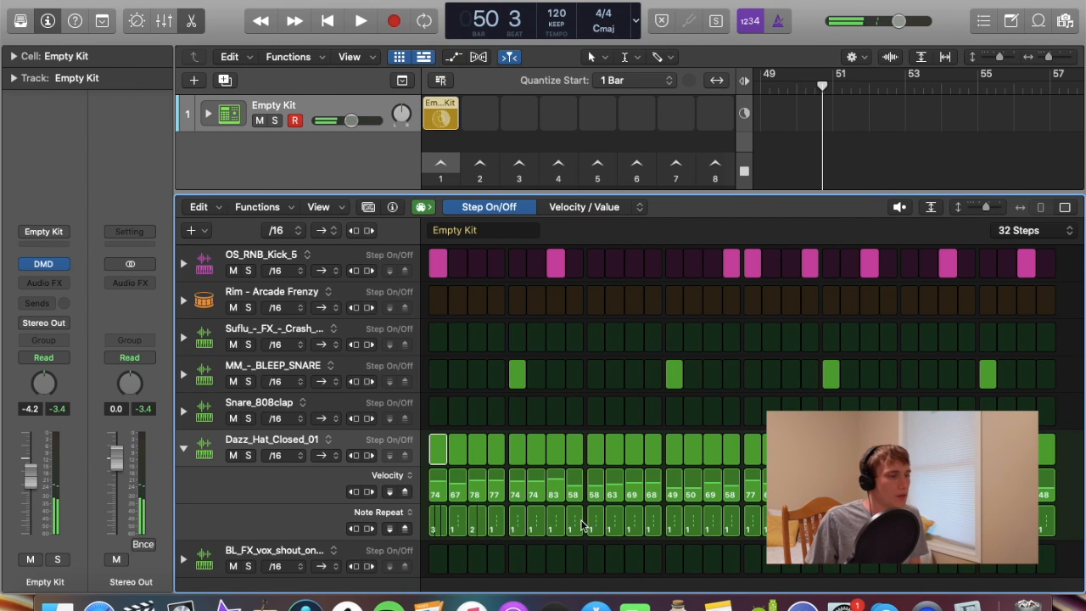
{"action": "left_click", "coordinate": [520, 534]}
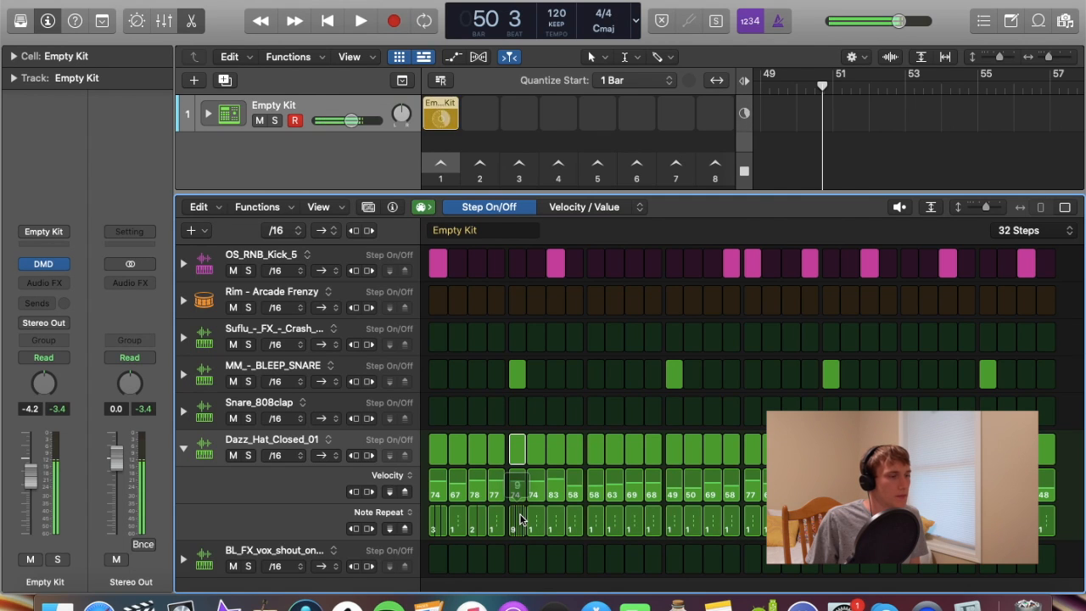
{"action": "left_click_drag", "start_coordinate": [519, 513], "coordinate": [514, 534]}
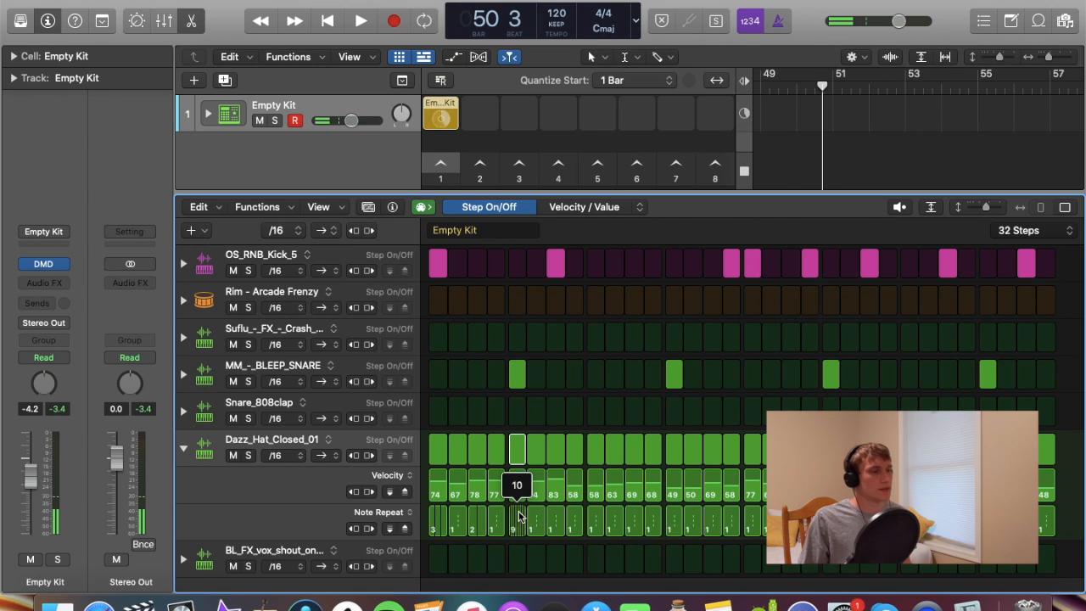
{"action": "left_click_drag", "start_coordinate": [521, 512], "coordinate": [524, 513]}
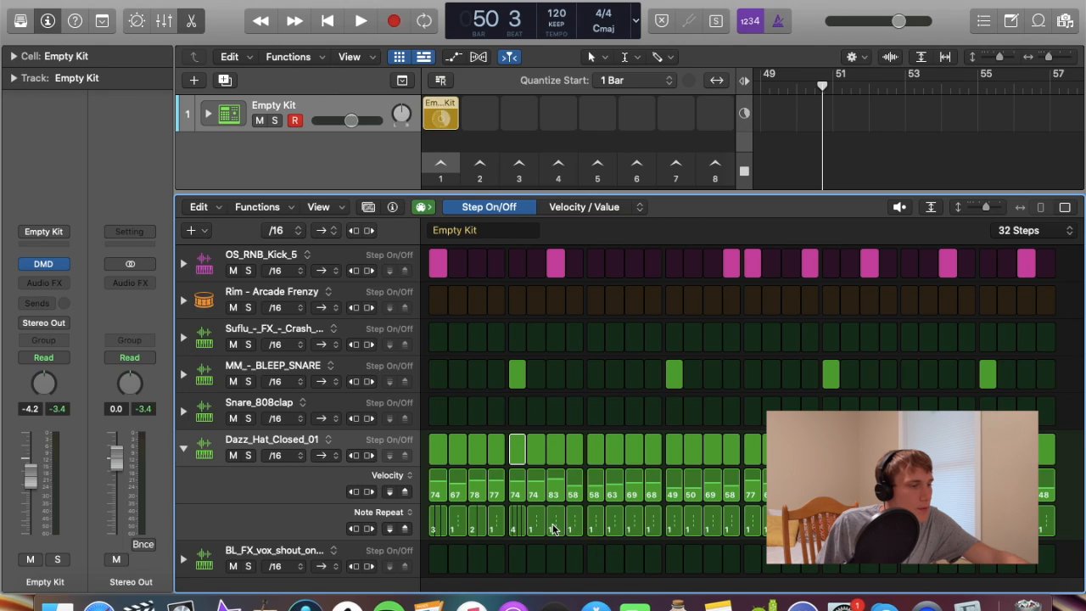
Set the closed hat's note repeat to 2 on step 7, 3 on steps 10 and 13, and 5 on step 17, and play the pattern
{"action": "left_click_drag", "start_coordinate": [551, 528], "coordinate": [573, 526]}
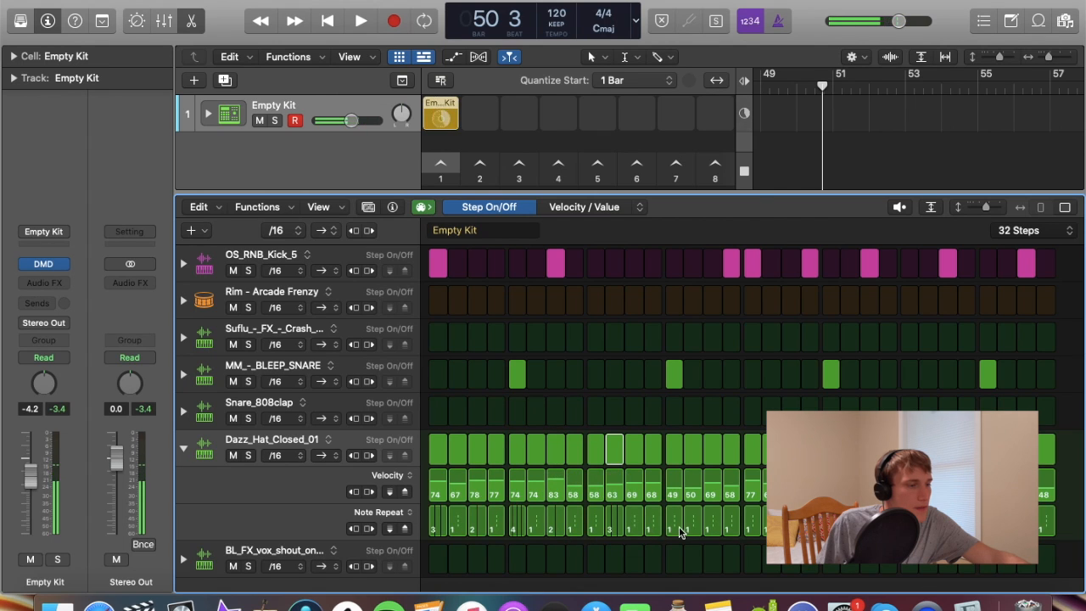
{"action": "left_click_drag", "start_coordinate": [757, 526], "coordinate": [758, 517]}
{"action": "key", "text": "space"}
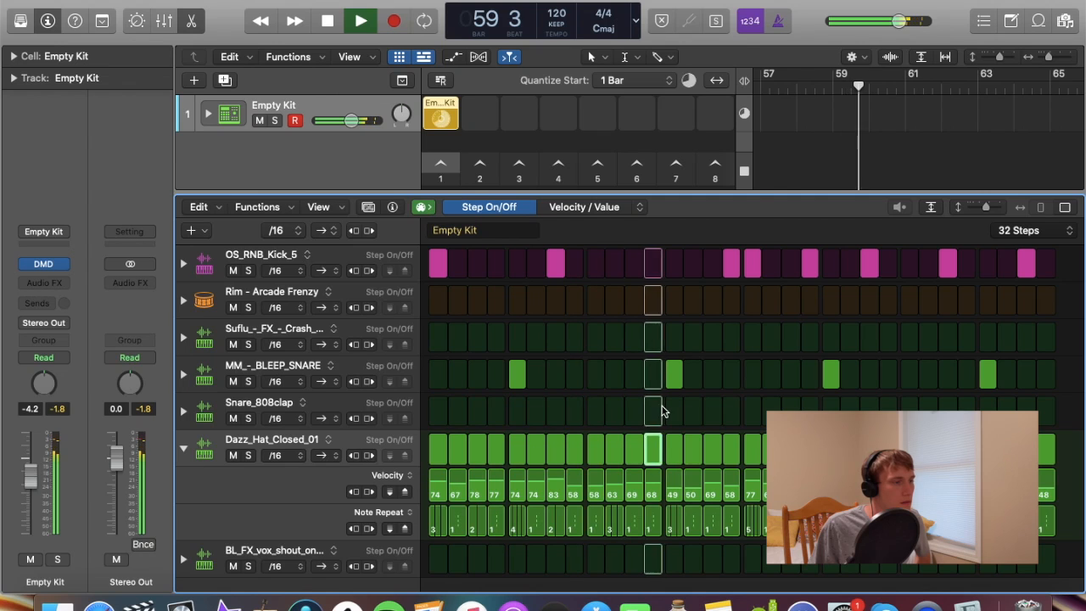
Try the 808 clap on steps 1 and 3, and the crash, rim and vox shout on step 1, clearing each again
{"action": "left_click", "coordinate": [437, 412]}
{"action": "left_click", "coordinate": [477, 412]}
{"action": "left_click", "coordinate": [438, 412]}
{"action": "left_click", "coordinate": [476, 411]}
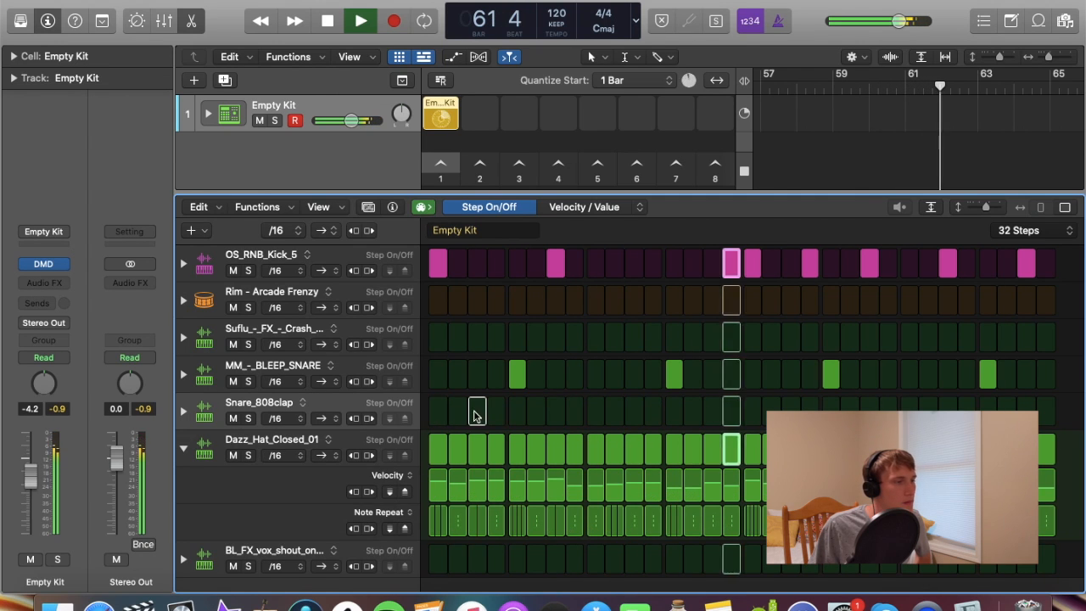
{"action": "left_click", "coordinate": [438, 339]}
{"action": "left_click", "coordinate": [437, 340]}
{"action": "left_click", "coordinate": [437, 301]}
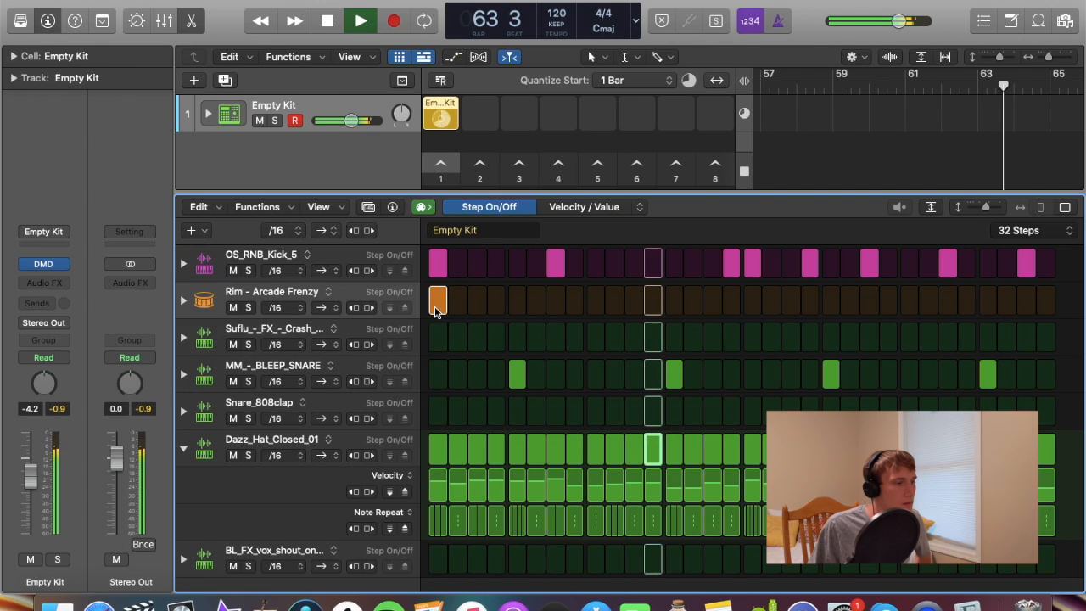
{"action": "left_click", "coordinate": [438, 301]}
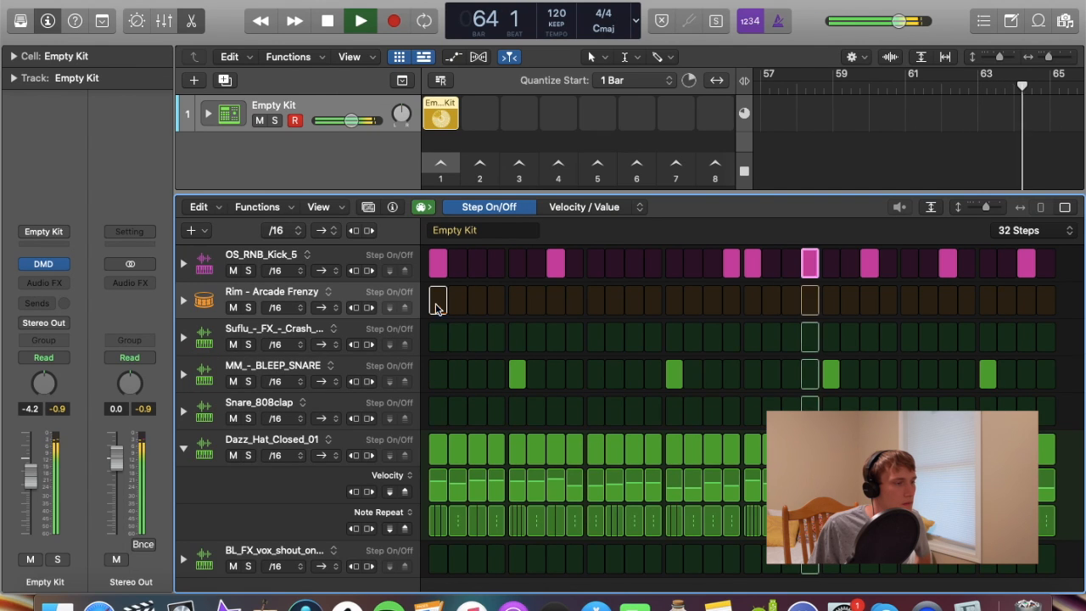
{"action": "left_click", "coordinate": [438, 559]}
{"action": "left_click", "coordinate": [438, 558]}
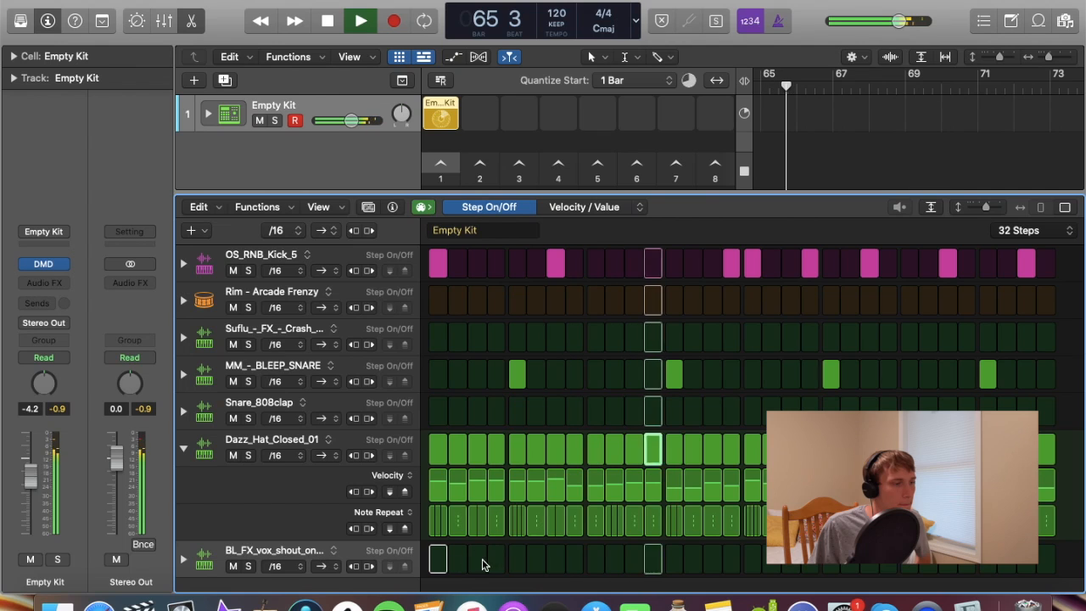
Place vox shout hits on steps 3, 7, 11, 15, 19, 23, 27 and 31, and stop playback after listening
{"action": "left_click", "coordinate": [476, 558]}
{"action": "left_click", "coordinate": [554, 558]}
{"action": "left_click", "coordinate": [634, 558]}
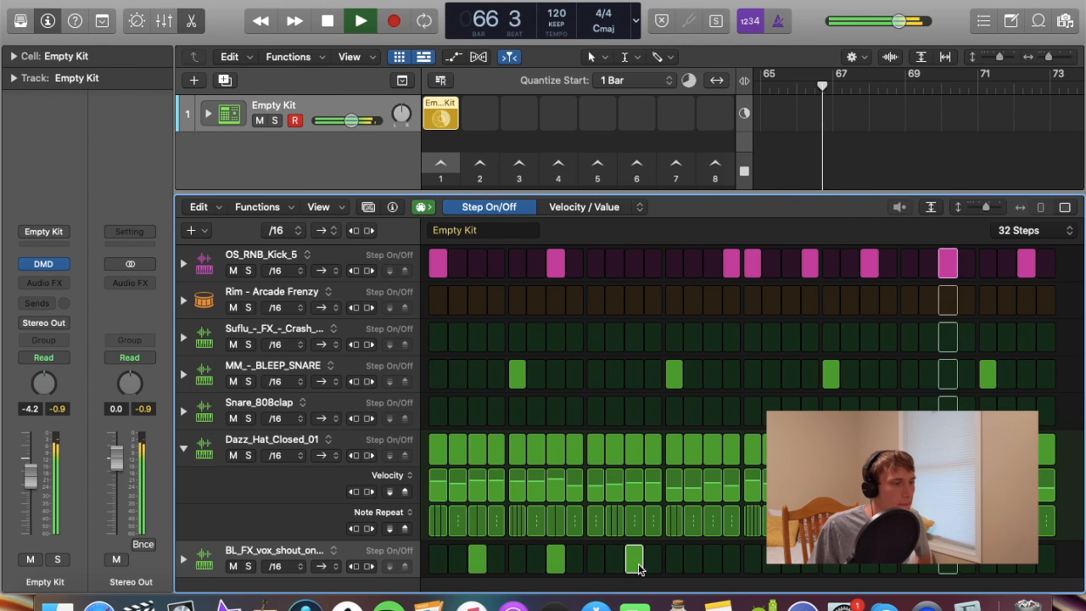
{"action": "left_click", "coordinate": [712, 558]}
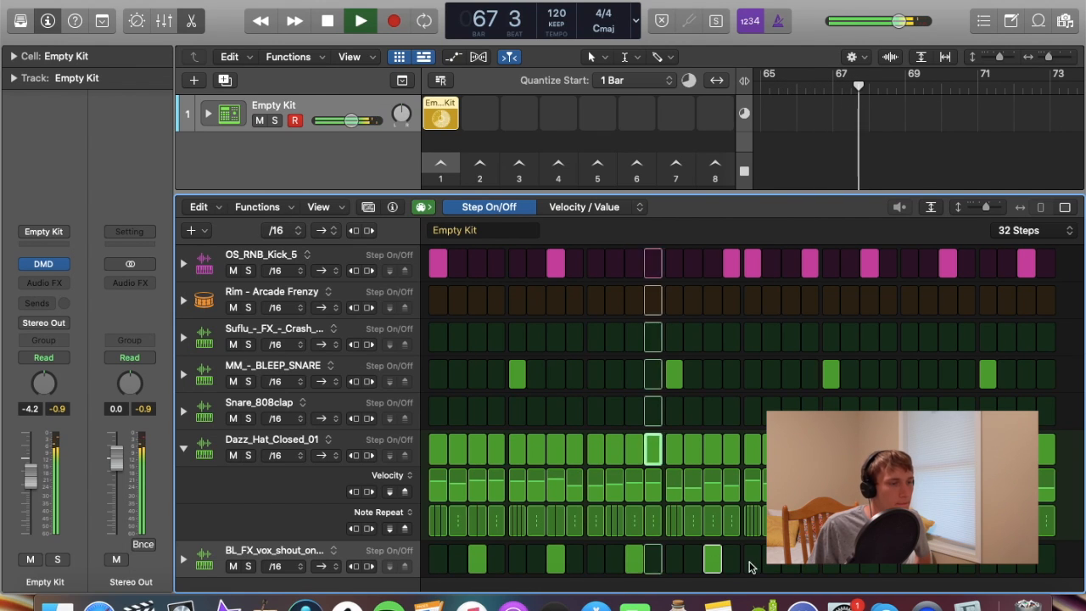
{"action": "left_click", "coordinate": [791, 562]}
{"action": "left_click", "coordinate": [870, 564]}
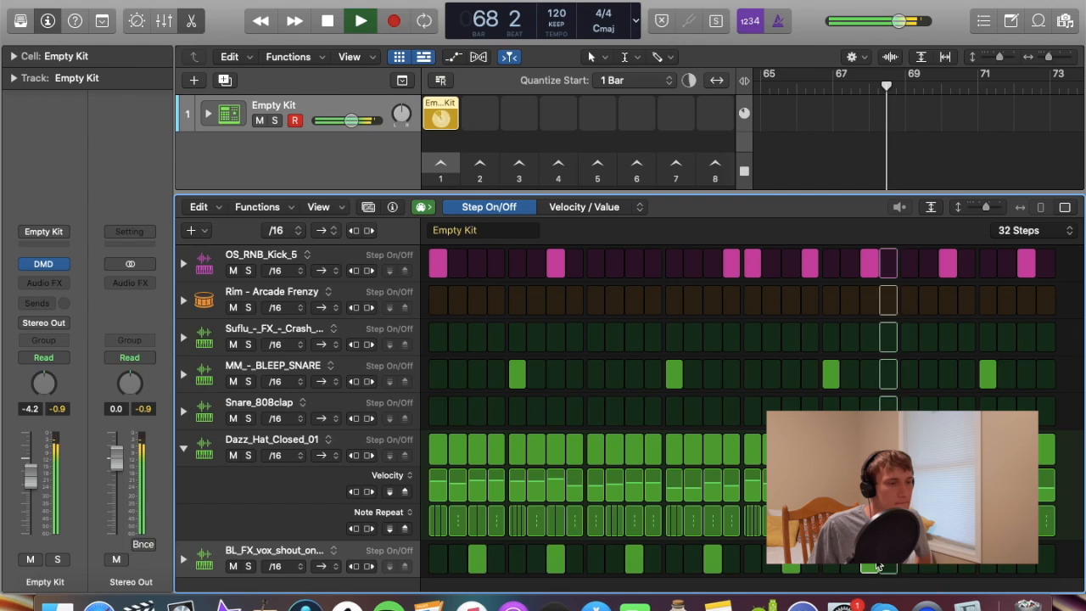
{"action": "left_click", "coordinate": [948, 563]}
{"action": "left_click", "coordinate": [1027, 565]}
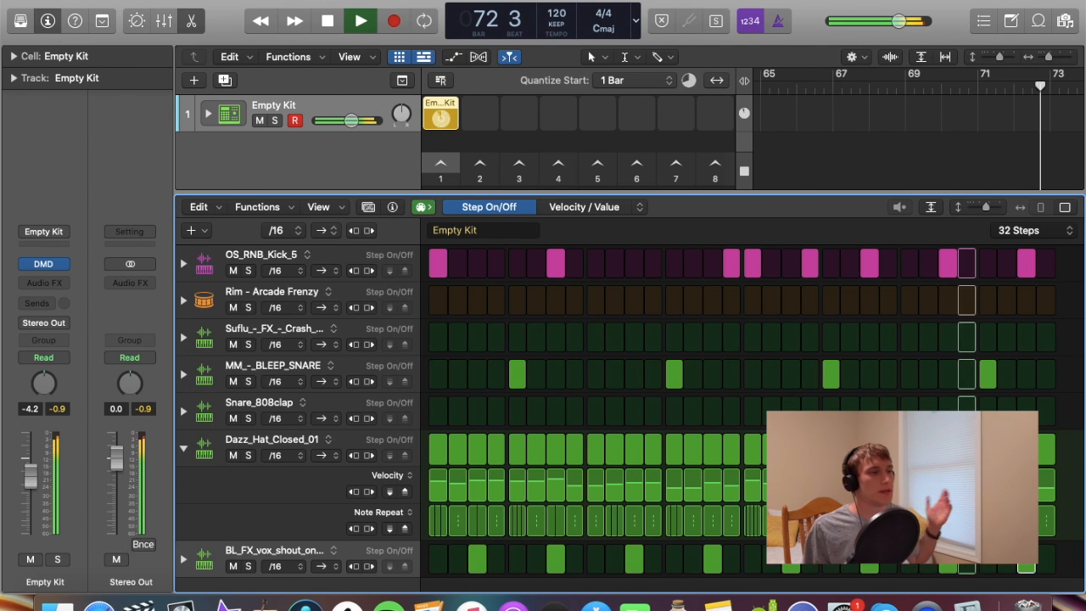
{"action": "key", "text": "space"}
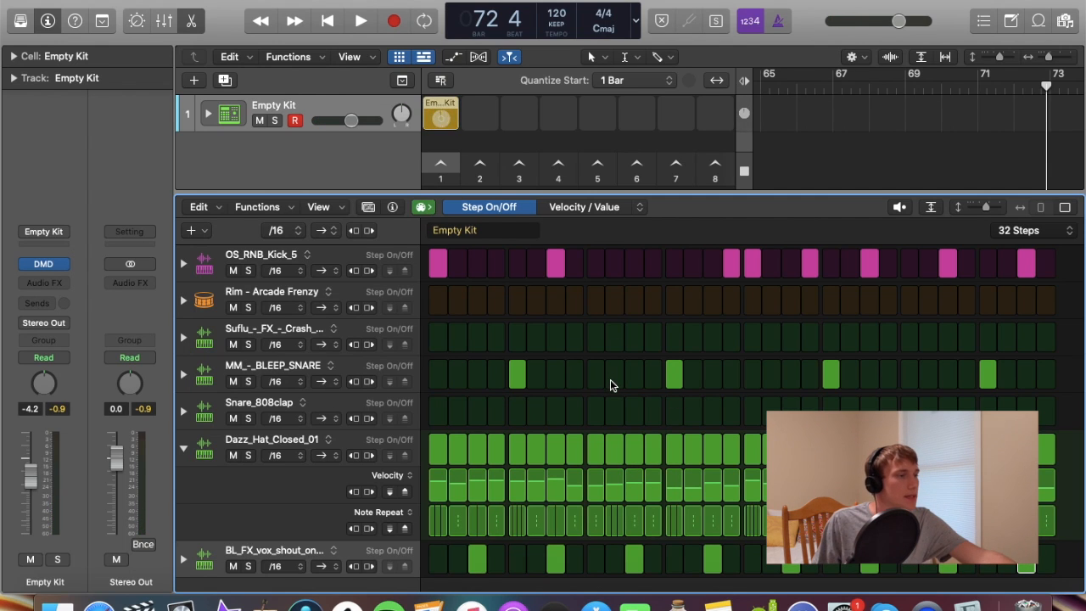
Close the step editor and move the Empty Kit cell from the Live Loops grid into the timeline, starting at bar 1
{"action": "key", "text": "e"}
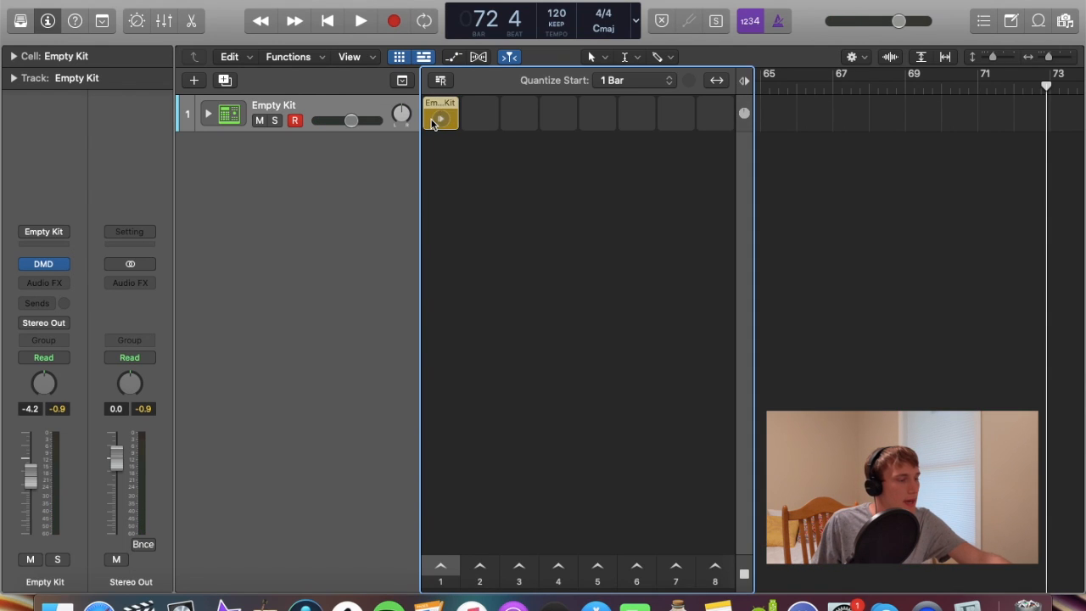
{"action": "left_click_drag", "start_coordinate": [433, 119], "coordinate": [1017, 138]}
{"action": "key", "text": "super+Left"}
{"action": "key", "text": "super+Left"}
{"action": "key", "text": "super+Left"}
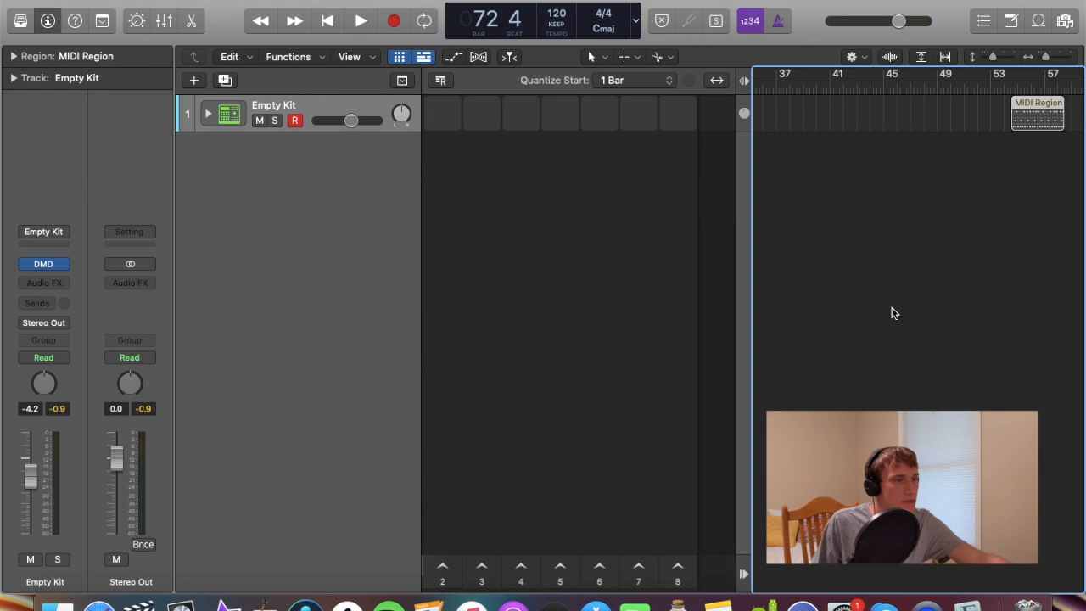
{"action": "left_click_drag", "start_coordinate": [919, 125], "coordinate": [767, 115]}
{"action": "key", "text": "Return"}
{"action": "key", "text": "super+Right"}
{"action": "key", "text": "super+Right"}
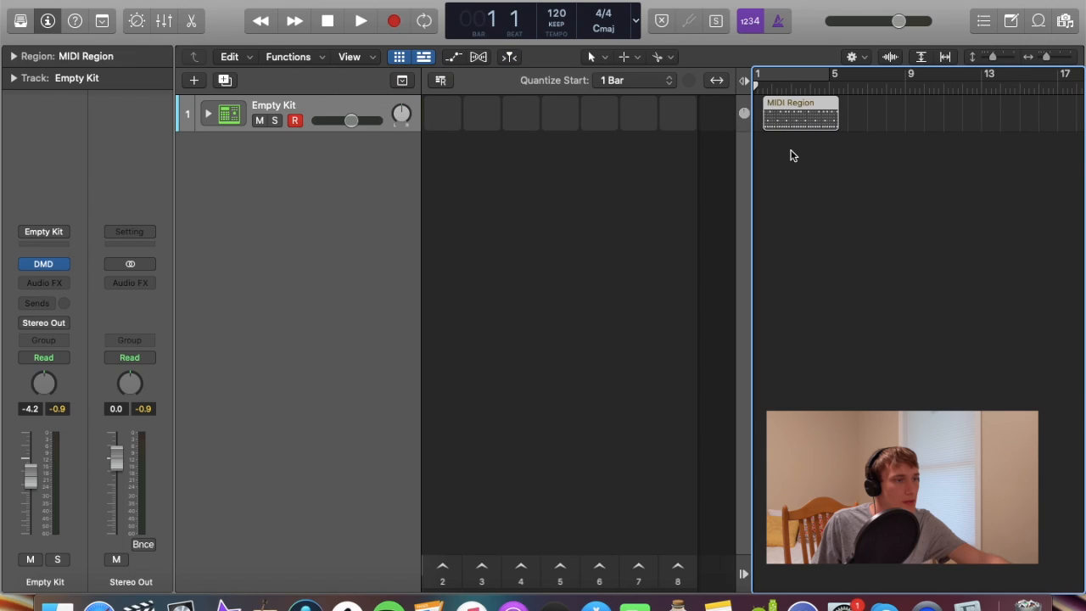
{"action": "left_click_drag", "start_coordinate": [810, 127], "coordinate": [801, 127]}
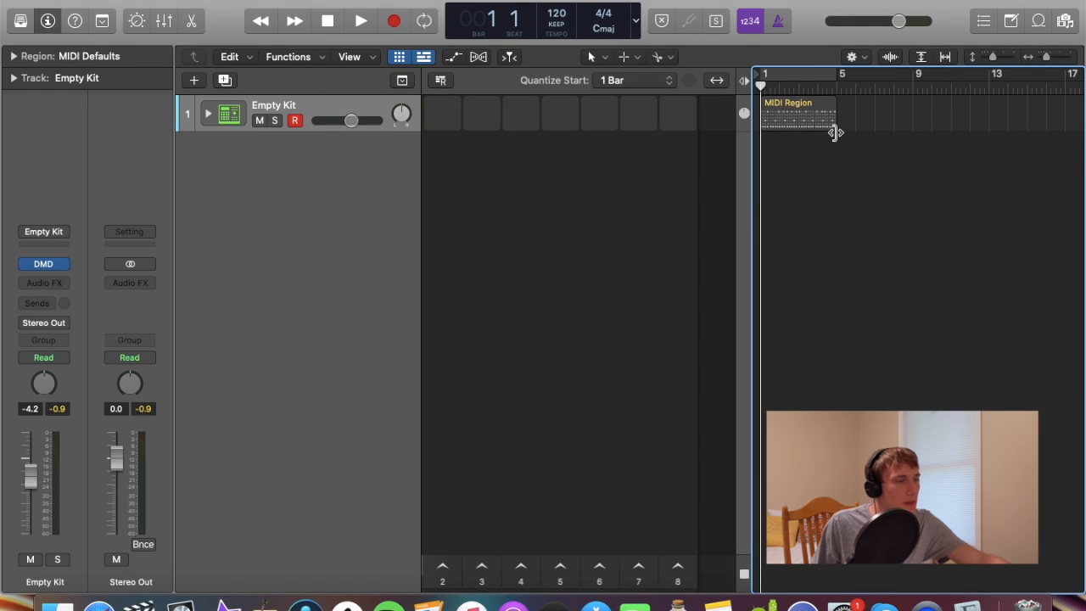
Activate timeline playback for the Empty Kit track, play the pattern region and return the playhead to bar 1
{"action": "left_click", "coordinate": [744, 88]}
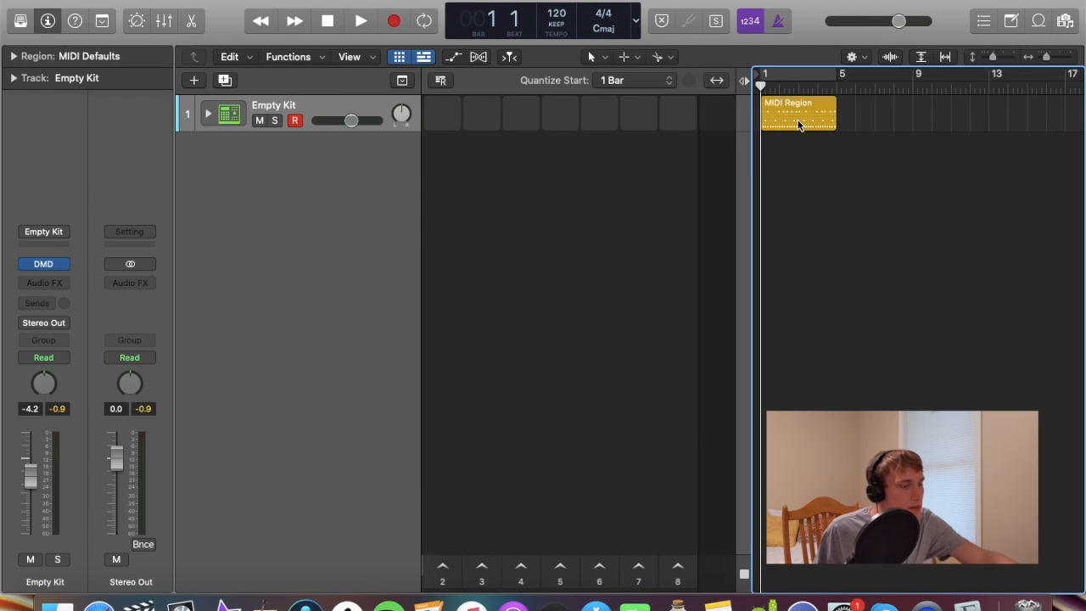
{"action": "key", "text": "space"}
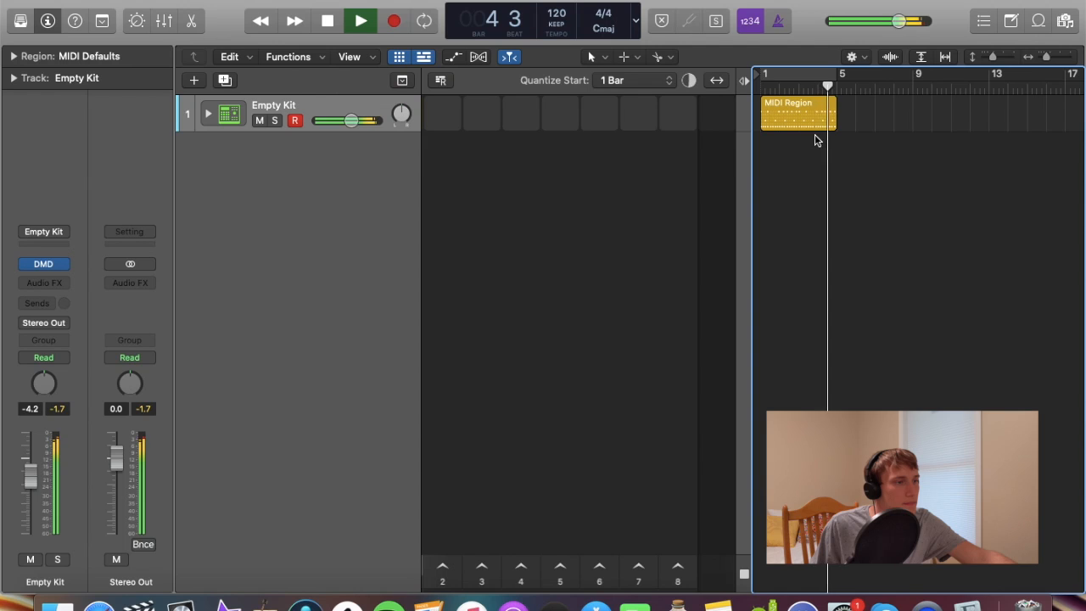
{"action": "key", "text": "space"}
{"action": "left_click", "coordinate": [764, 78]}
Convert the pattern region at bar 1 to a regular MIDI region and deselect it
{"action": "right_click", "coordinate": [792, 112]}
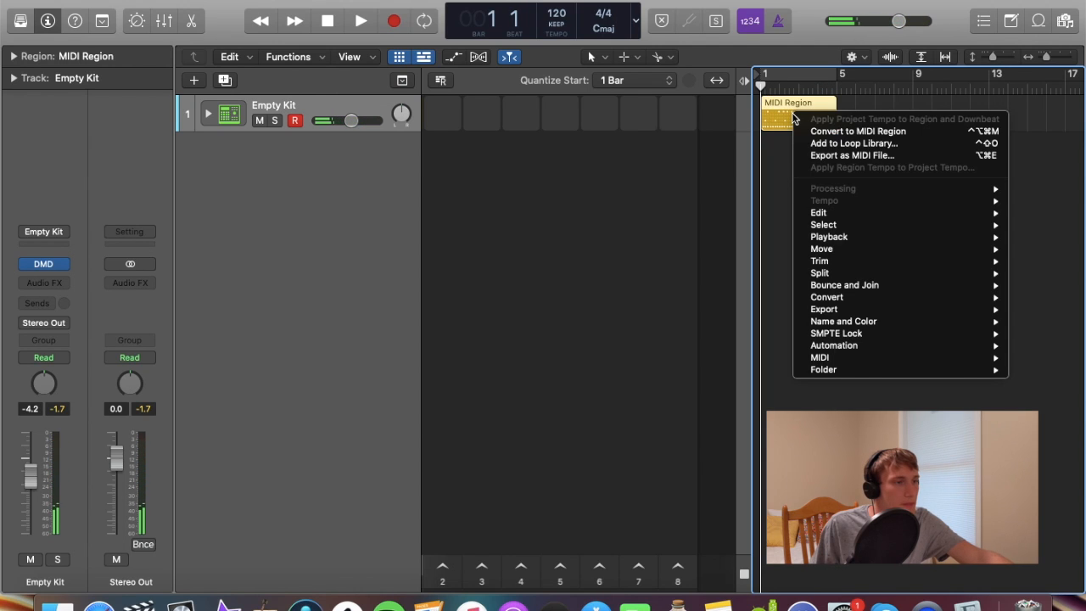
{"action": "left_click", "coordinate": [811, 134]}
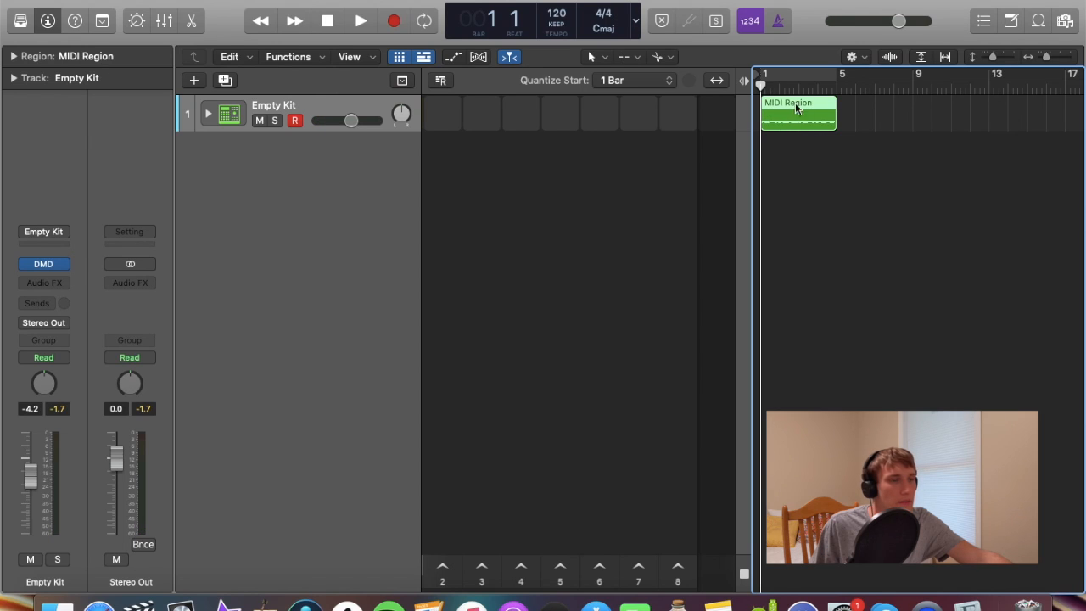
{"action": "left_click", "coordinate": [901, 113]}
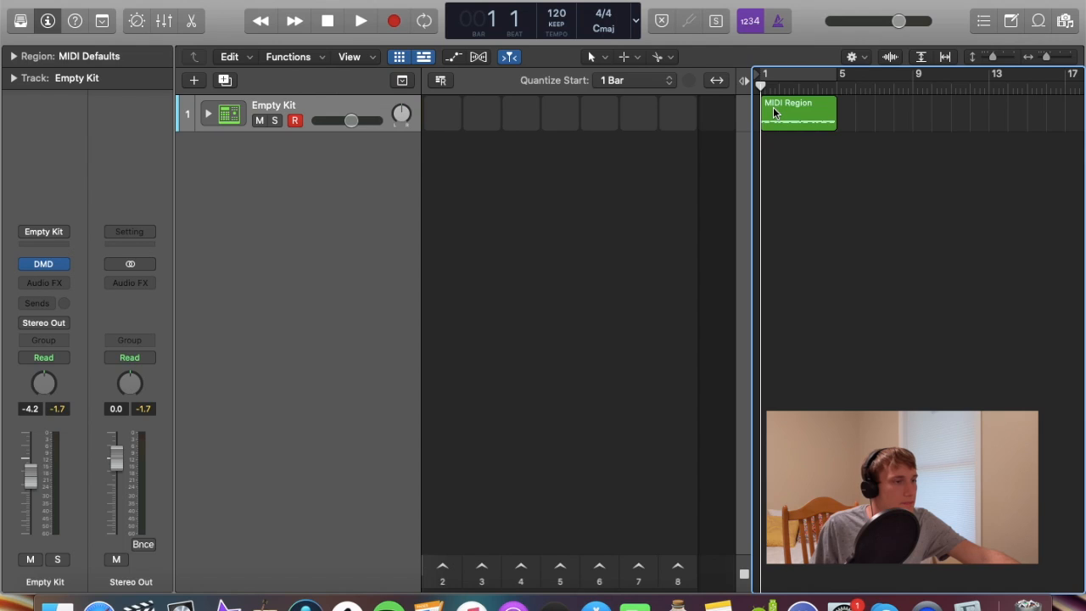
Hide the Live Loops grid and open the converted MIDI region in the Piano Roll
{"action": "key", "text": "alt+v"}
{"action": "key", "text": "alt+v"}
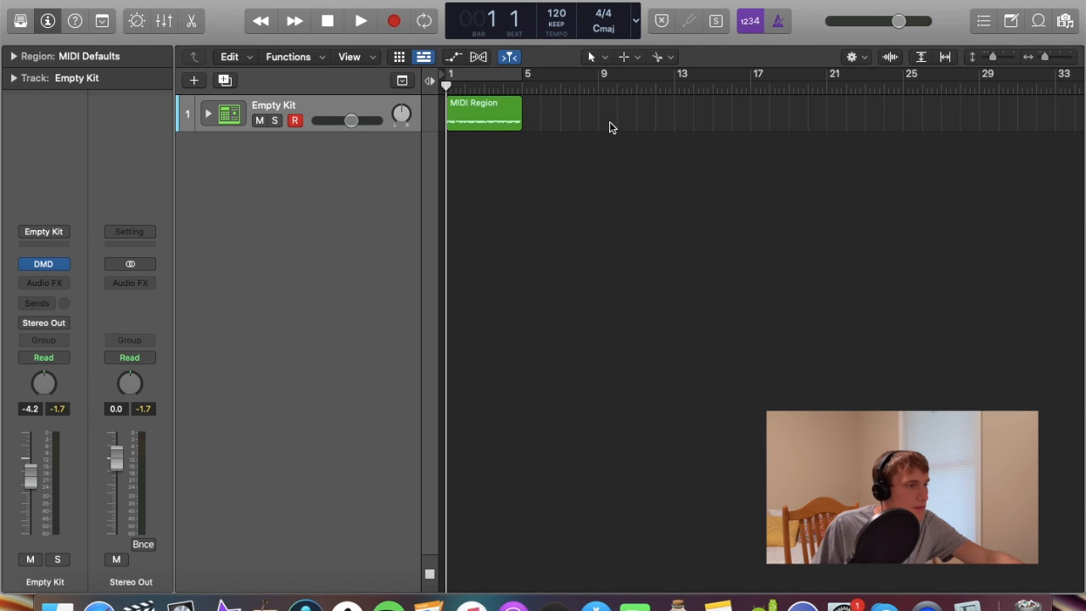
{"action": "left_click", "coordinate": [472, 100]}
{"action": "key", "text": "e"}
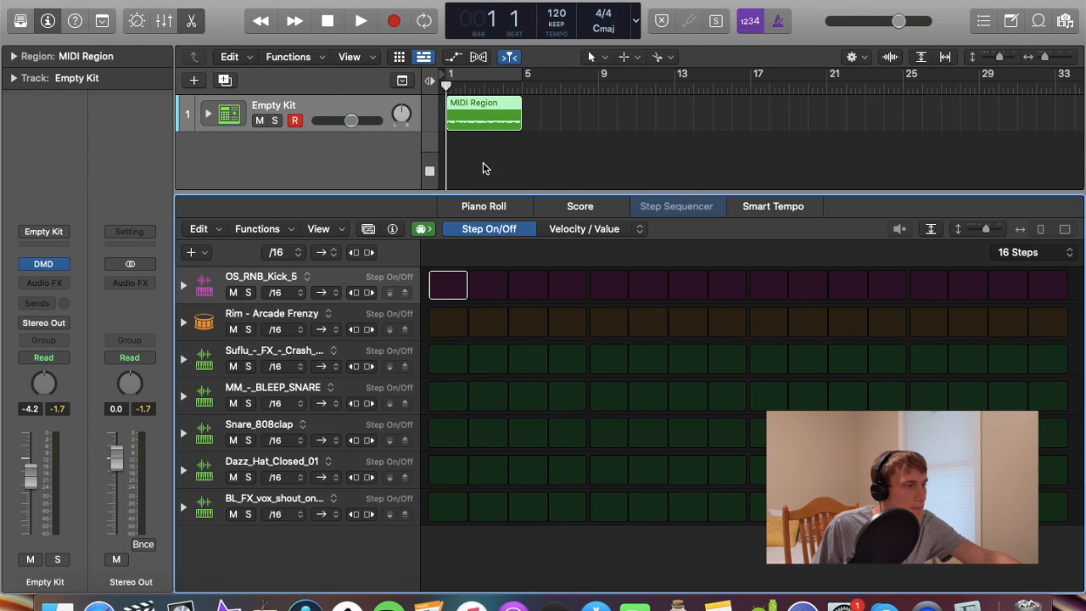
{"action": "left_click", "coordinate": [499, 209]}
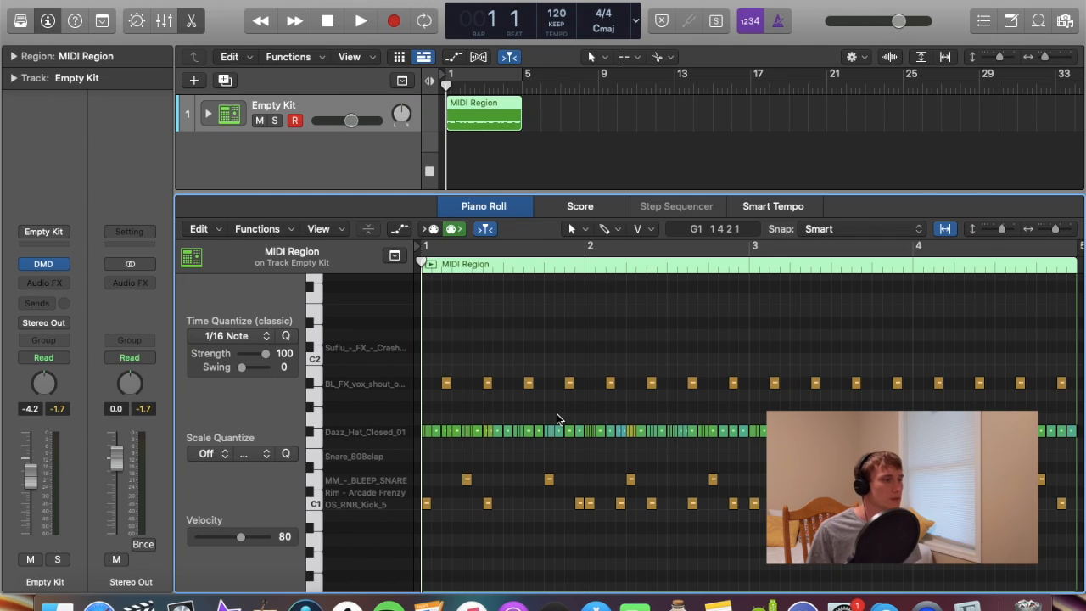
Add a crash note on the Suflu FX Crash lane at position 1 1 1 1 and deselect the region
{"action": "left_click", "coordinate": [435, 349]}
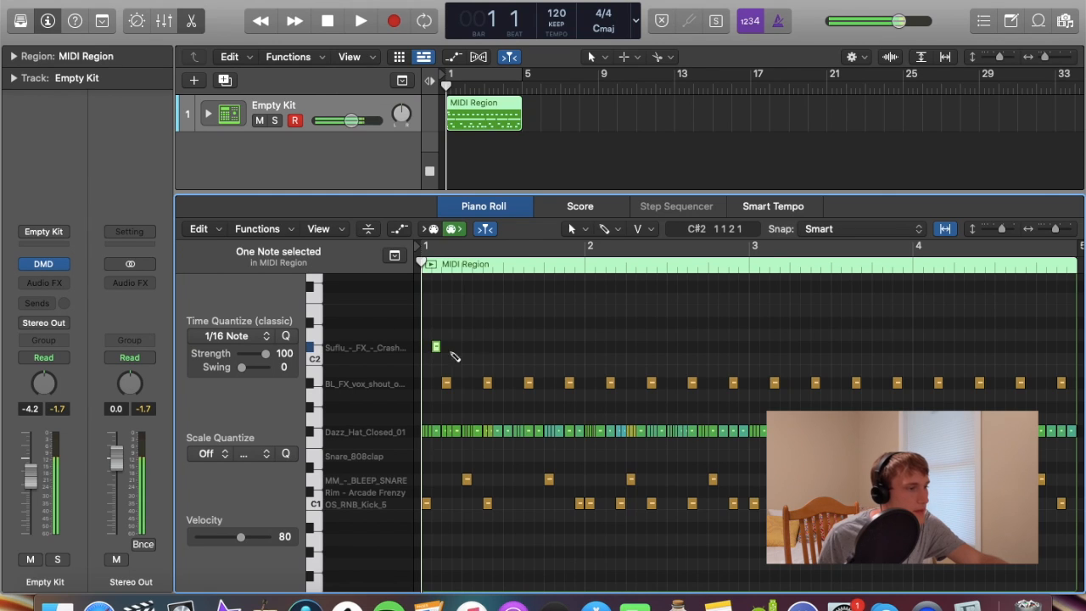
{"action": "left_click_drag", "start_coordinate": [435, 349], "coordinate": [426, 349]}
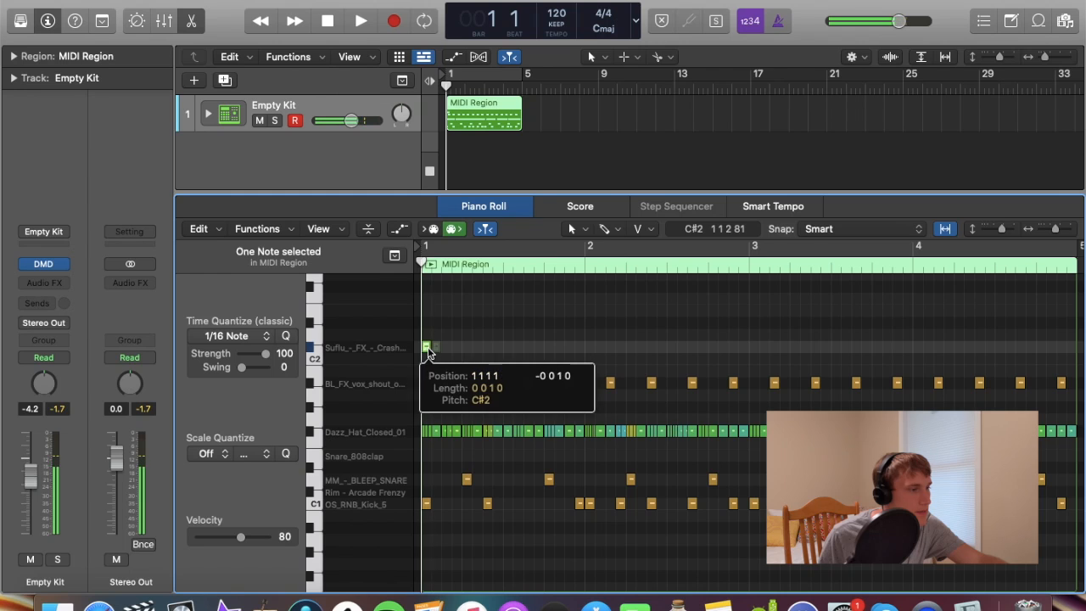
{"action": "left_click", "coordinate": [467, 337]}
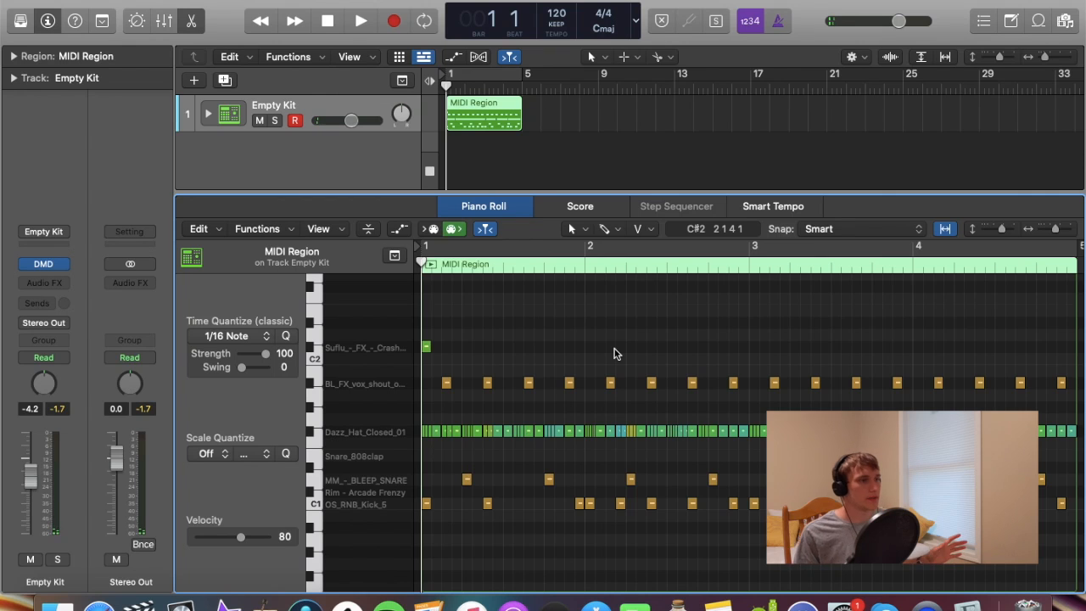
{"action": "left_click", "coordinate": [594, 133]}
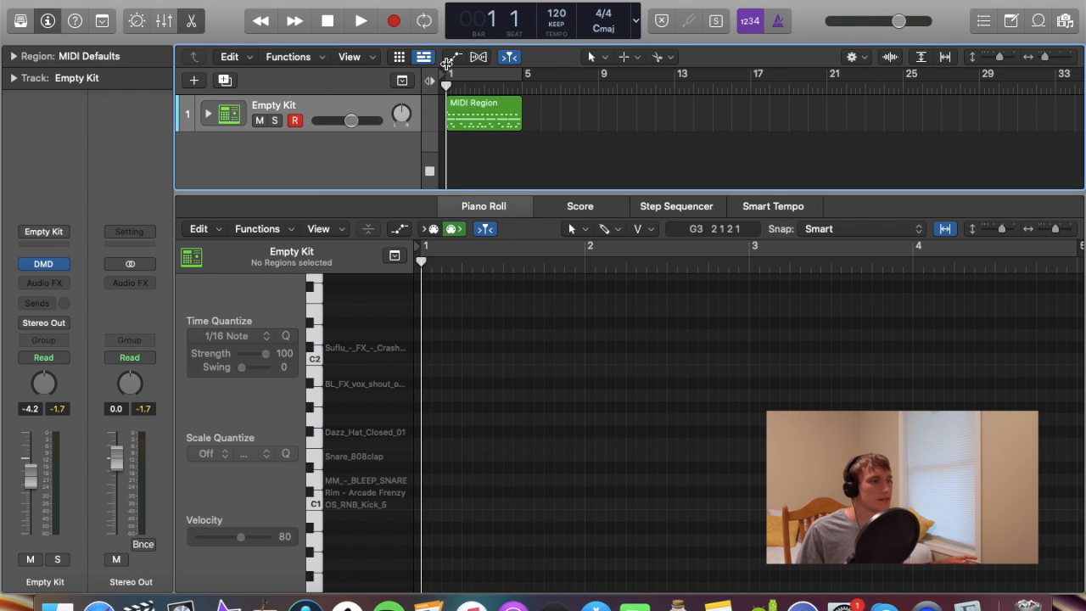